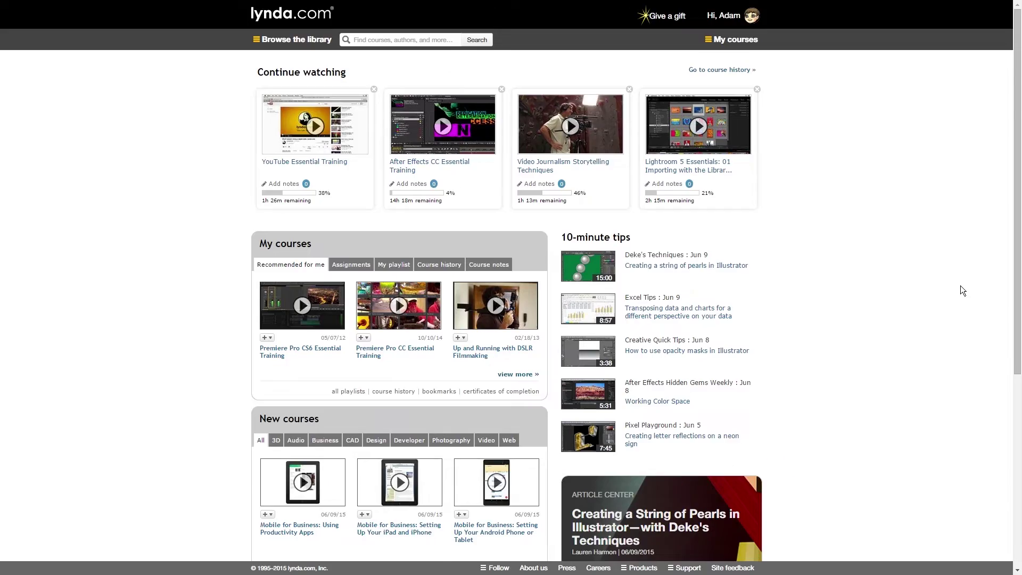
Step: Search lynda.com for Photoshop and open the Photoshop Variables: Game Production Art course
scroll(942, 287, down, 4)
scroll(912, 293, down, 2)
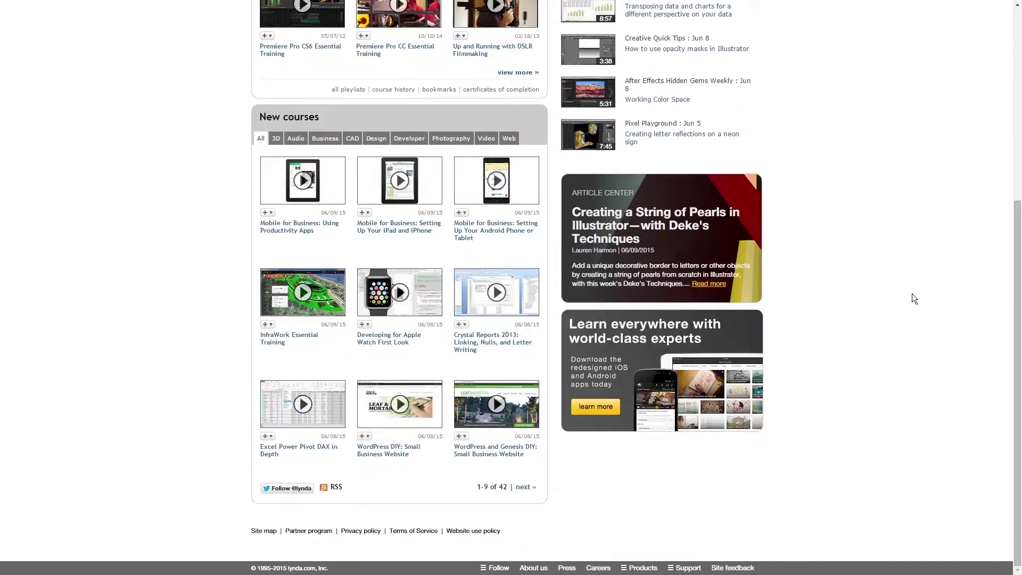
scroll(785, 303, up, 6)
click(383, 40)
text(Photoshop)
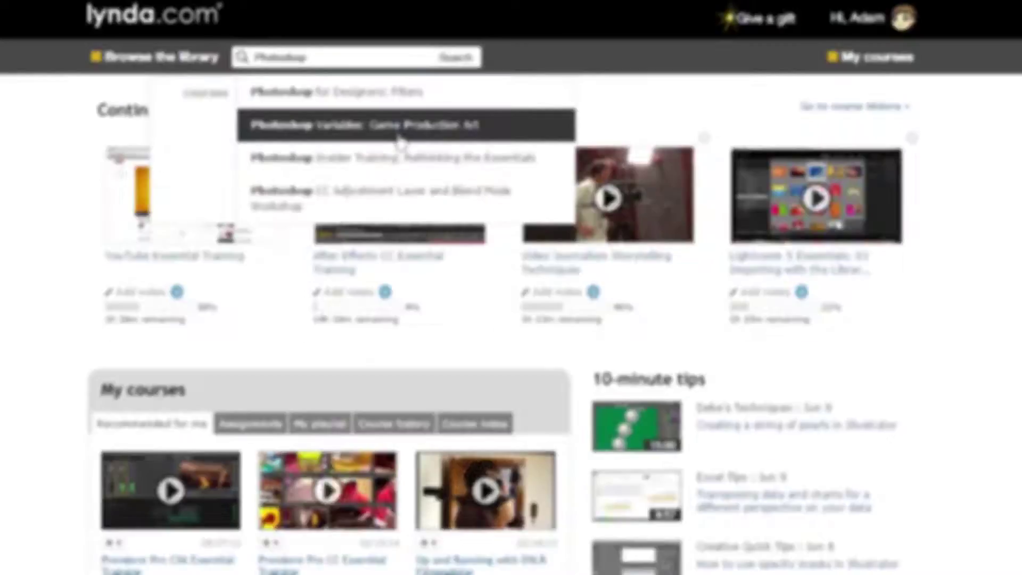
click(399, 131)
Step: Look over the course's exercise files, then go to Learn more about lynda.com
scroll(847, 339, down, 8)
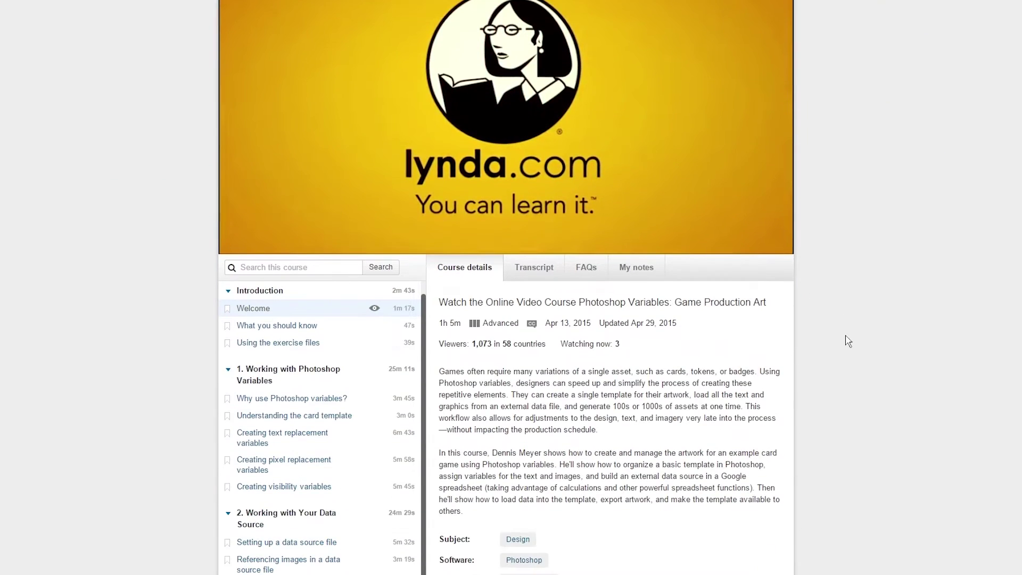
scroll(844, 340, up, 10)
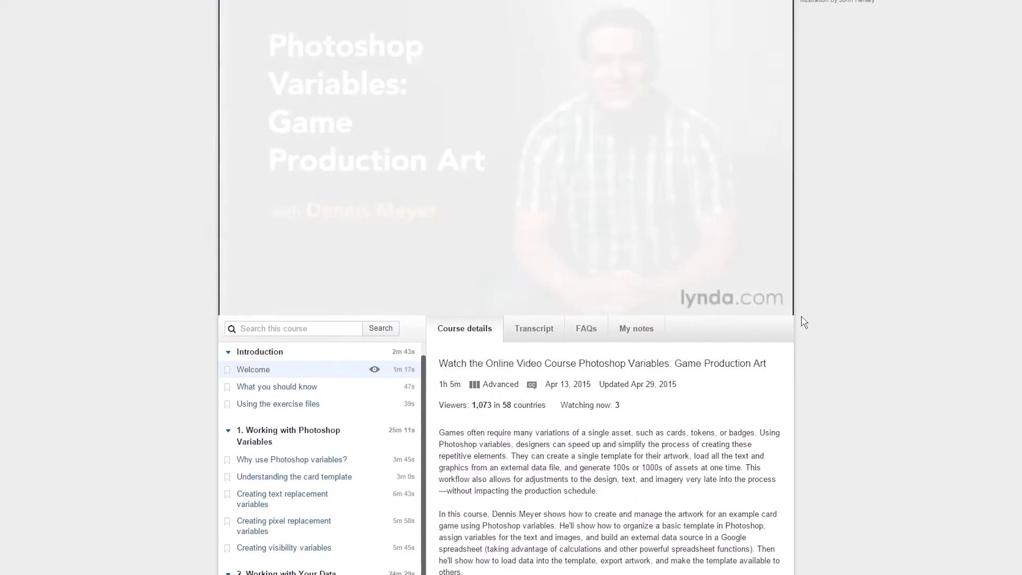
click(371, 154)
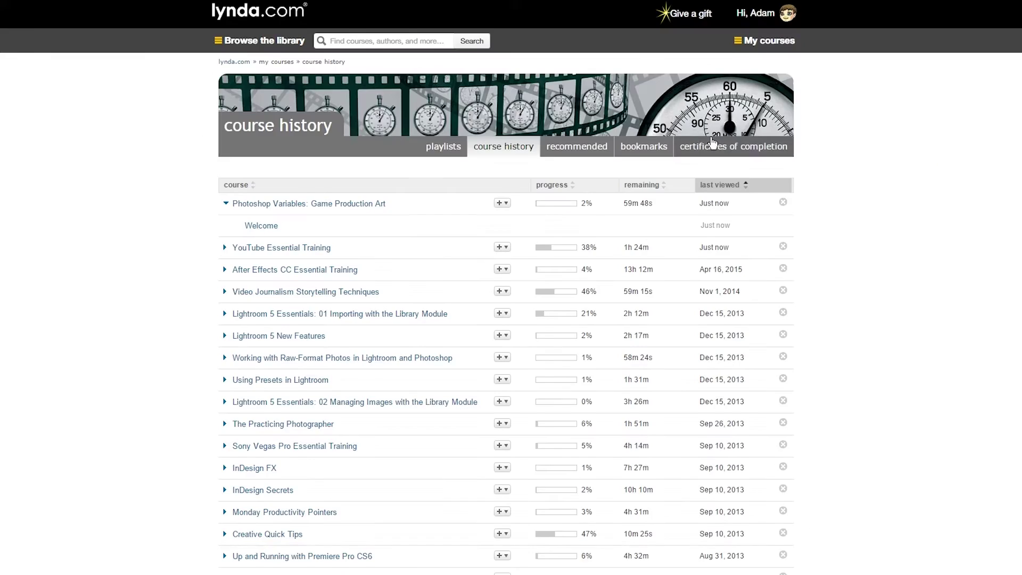
scroll(713, 143, down, 2)
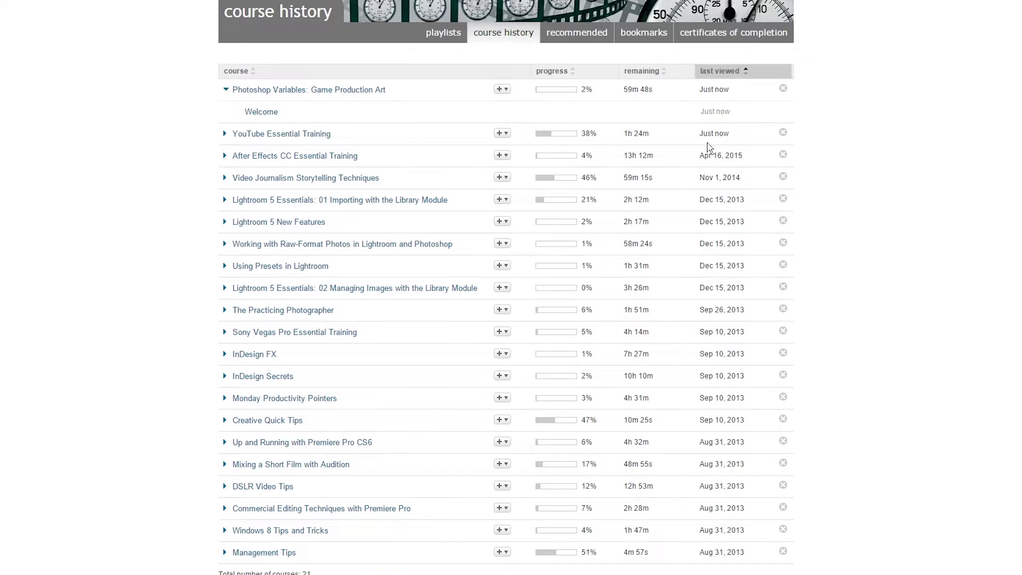
scroll(708, 146, up, 2)
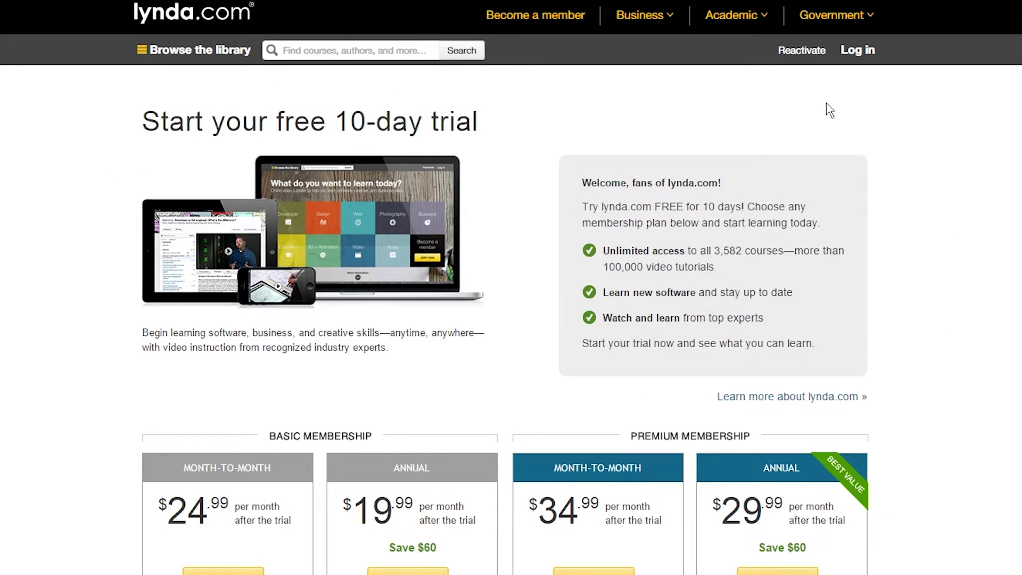
click(784, 397)
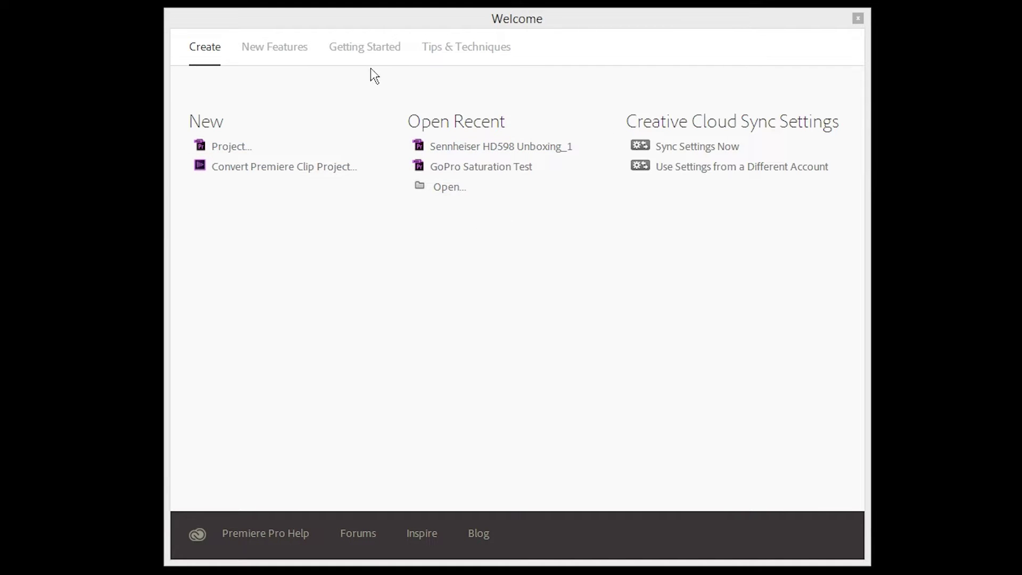
Step: Browse the New Features, Getting Started and Tips & Techniques pages, then open the GoPro Saturation Test project
click(314, 25)
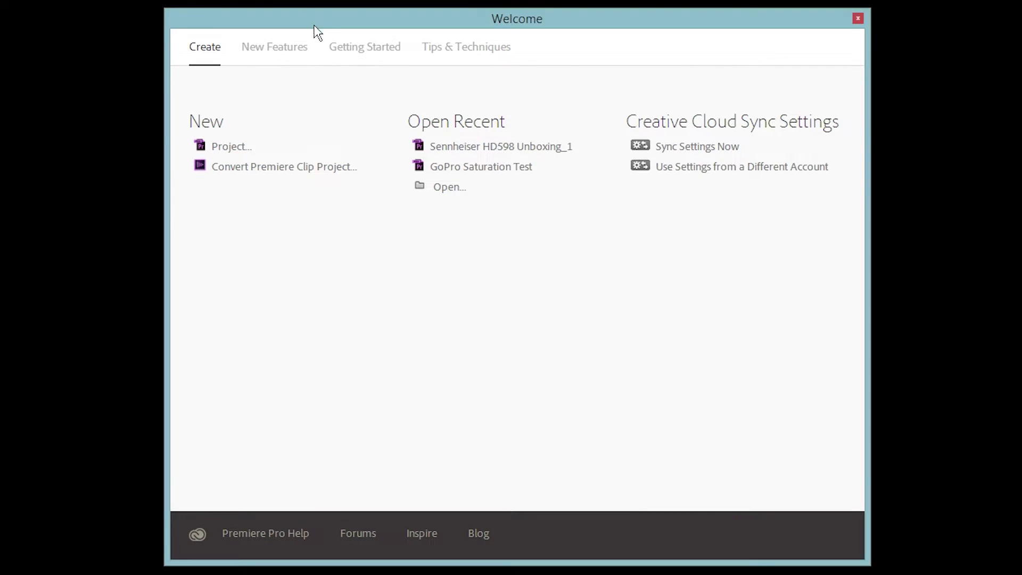
click(290, 51)
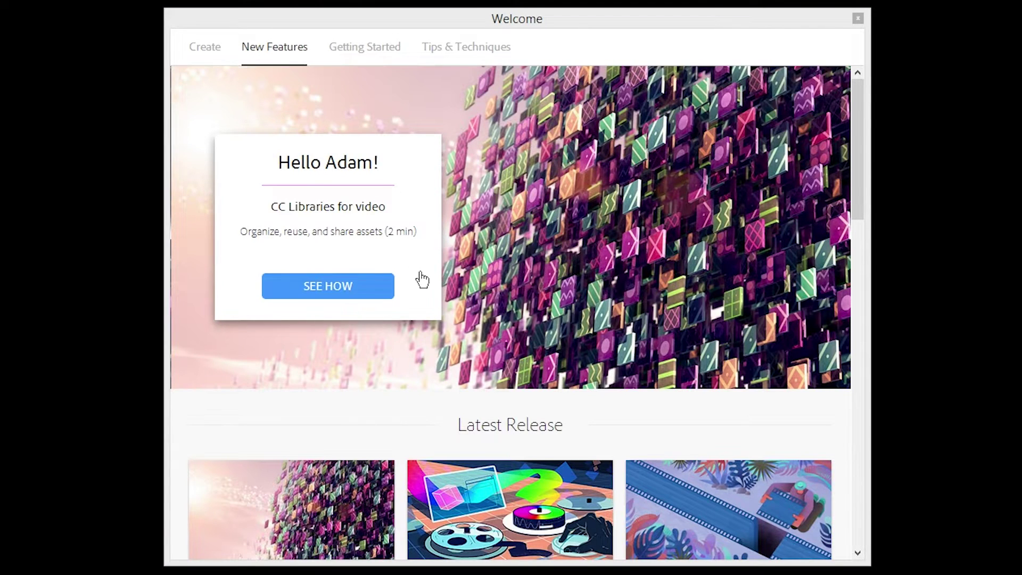
scroll(400, 141, down, 5)
click(366, 56)
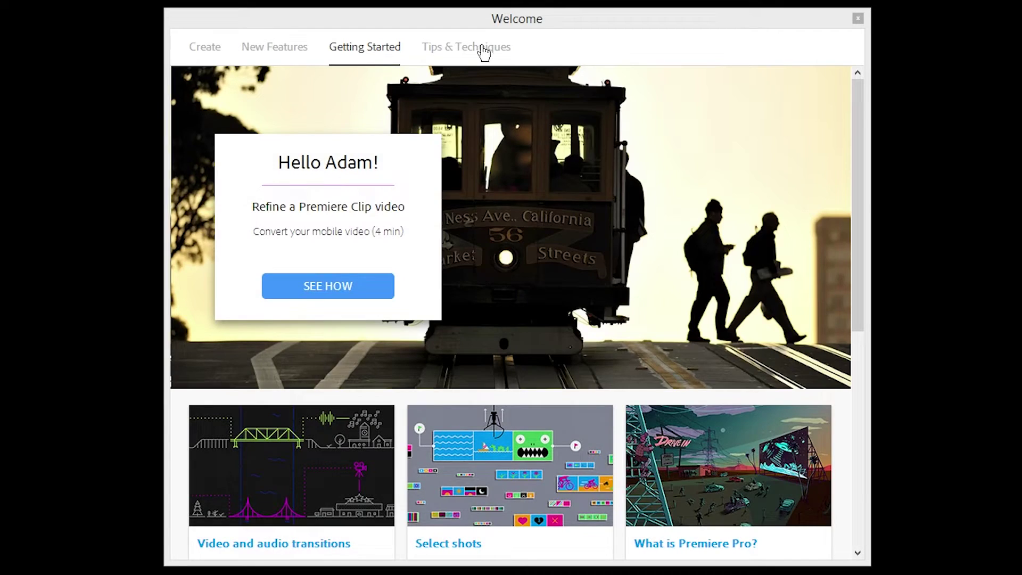
click(480, 49)
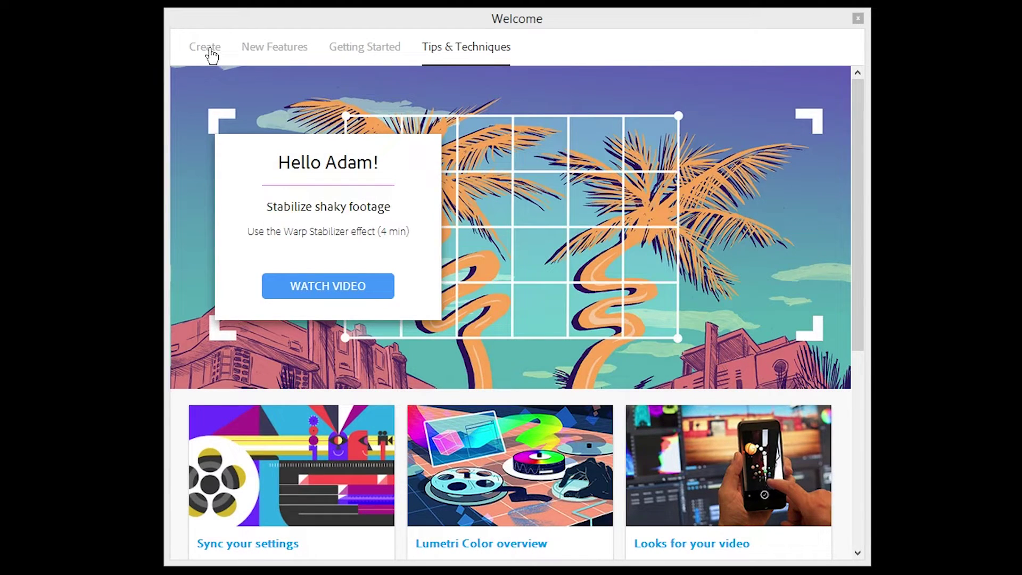
click(209, 49)
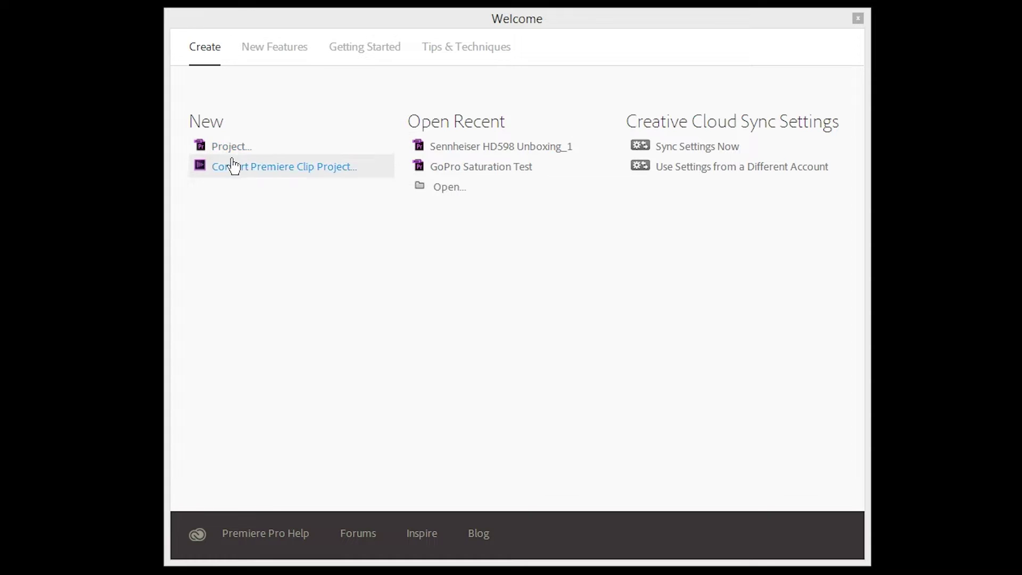
click(485, 166)
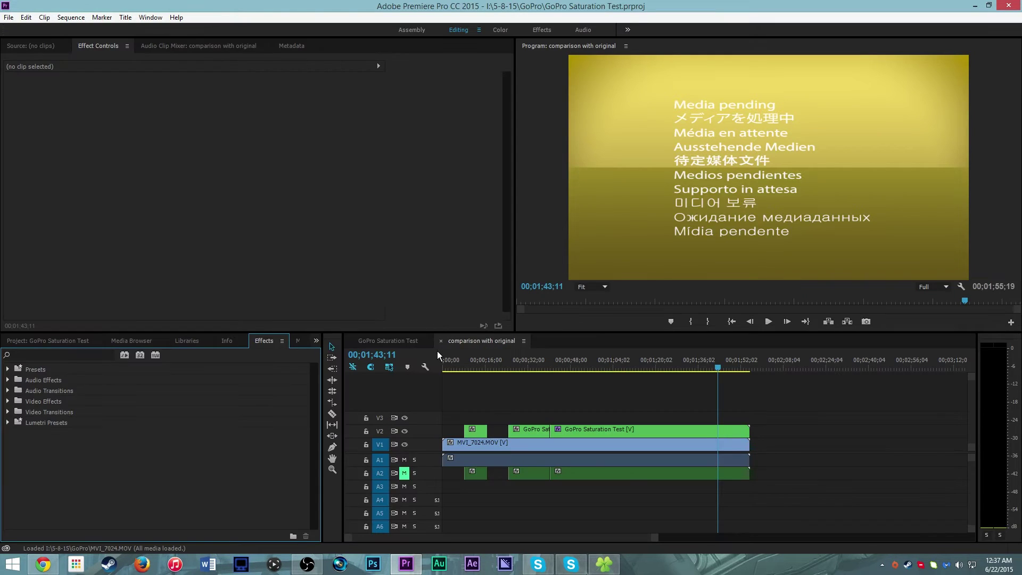
Step: Browse the Effects panel's Video Transitions folder, return to the Project panel and move the playhead past the clips
click(49, 341)
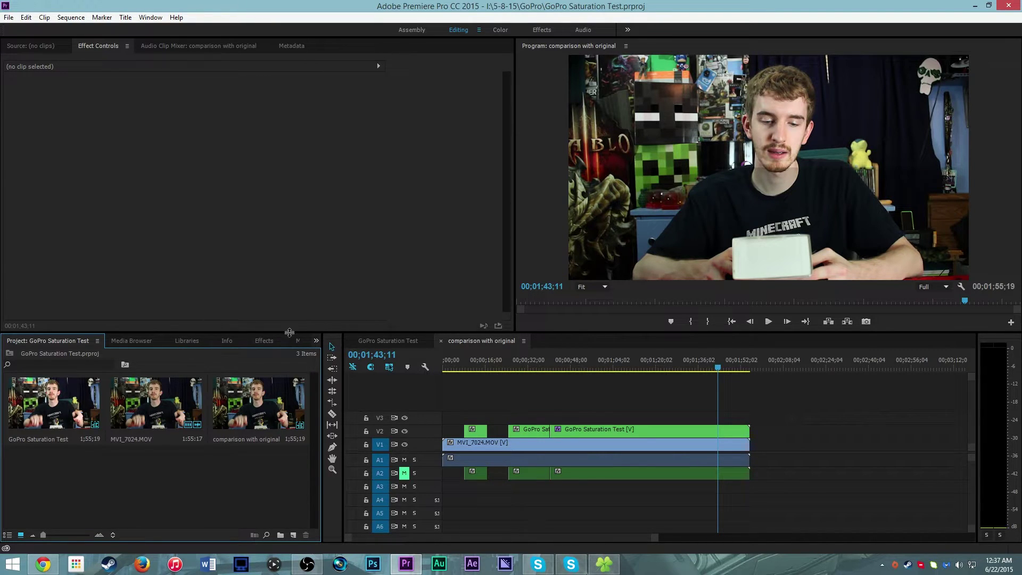
click(264, 342)
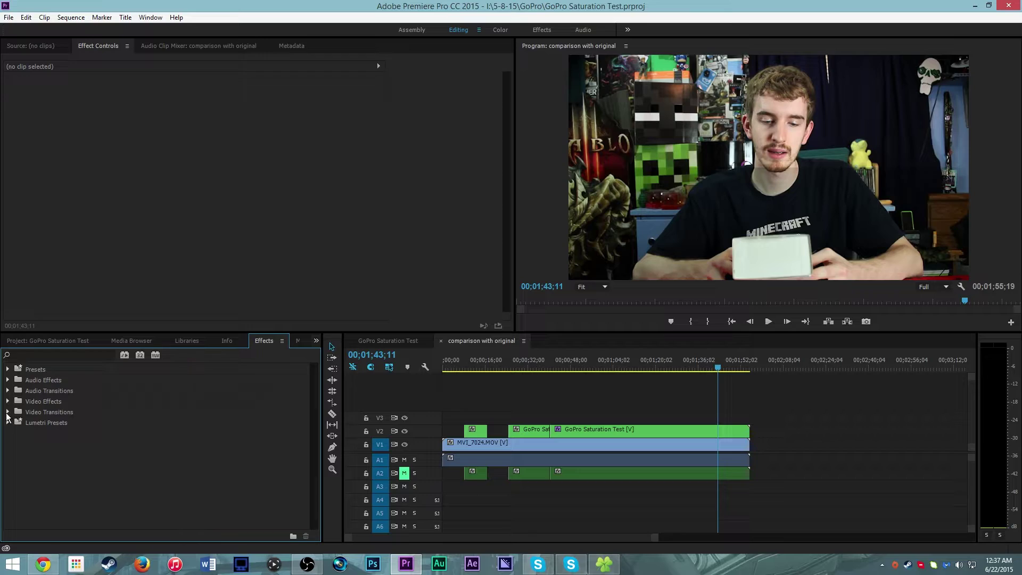
click(7, 412)
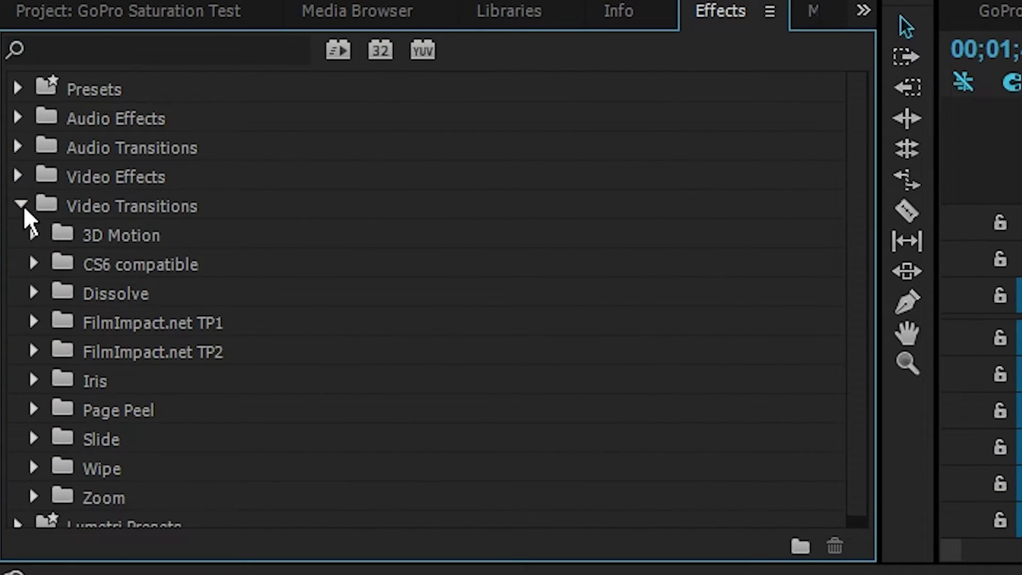
click(22, 204)
click(254, 16)
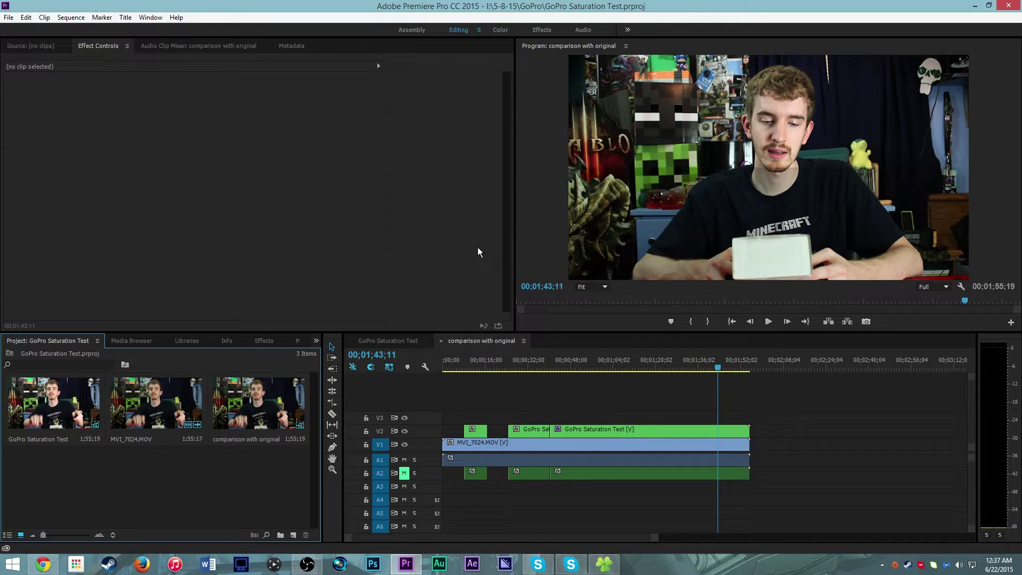
click(801, 367)
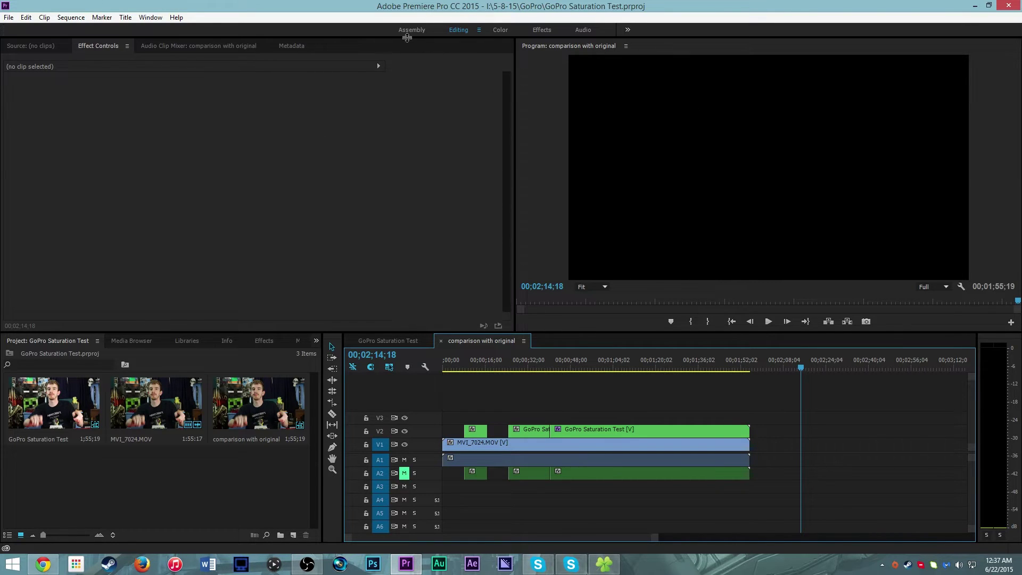
Step: Change the workspace layout to Assembly
click(400, 28)
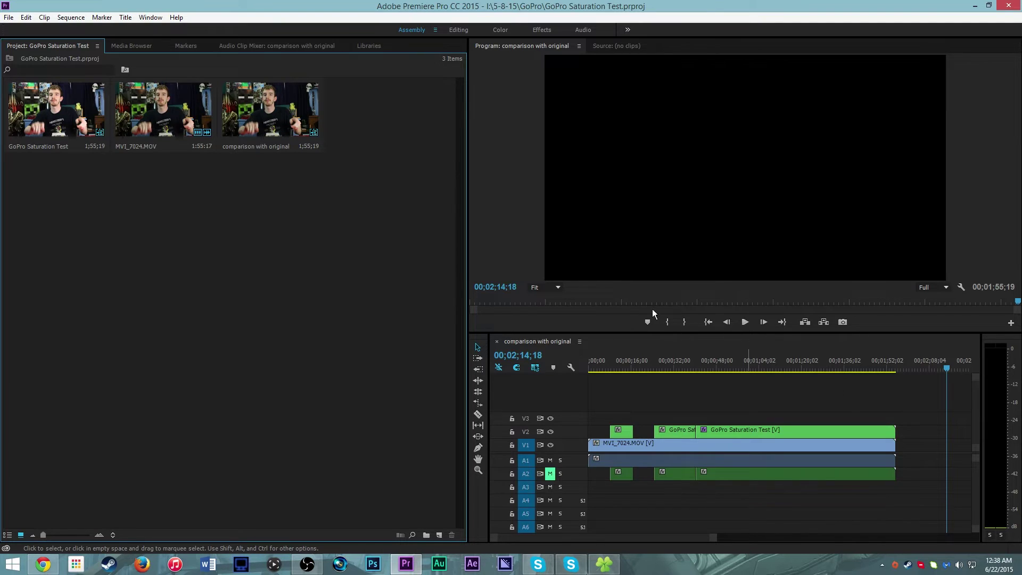
Step: Return to Editing, glance at the Audio Clip Mixer, go back to Effect Controls, then switch to Color
click(459, 29)
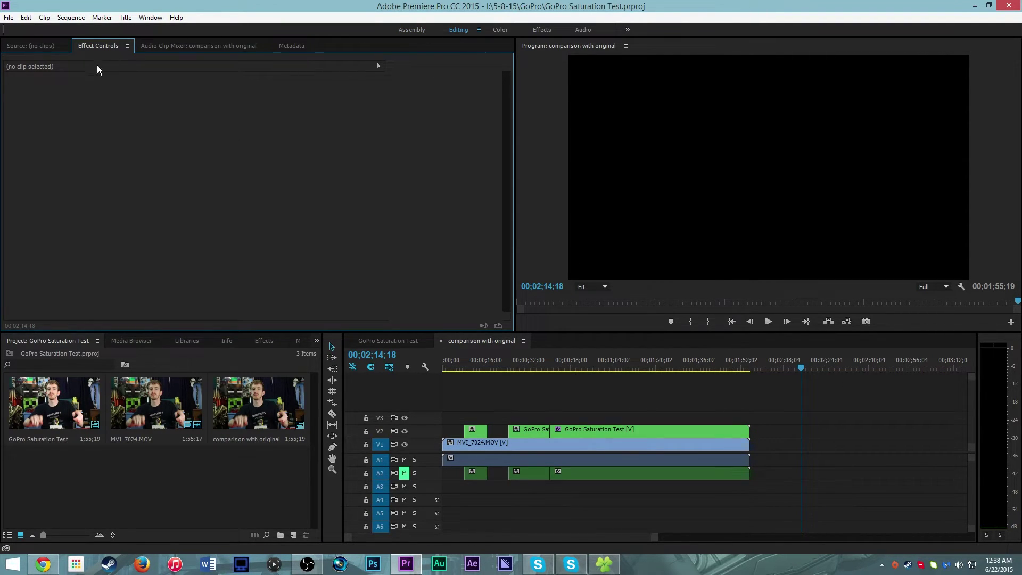
click(196, 45)
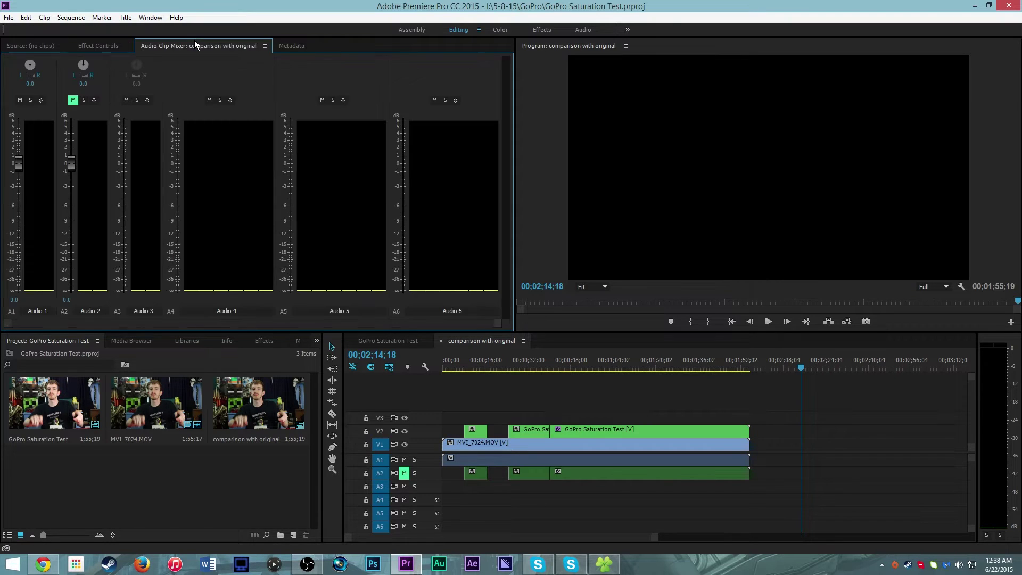
click(120, 46)
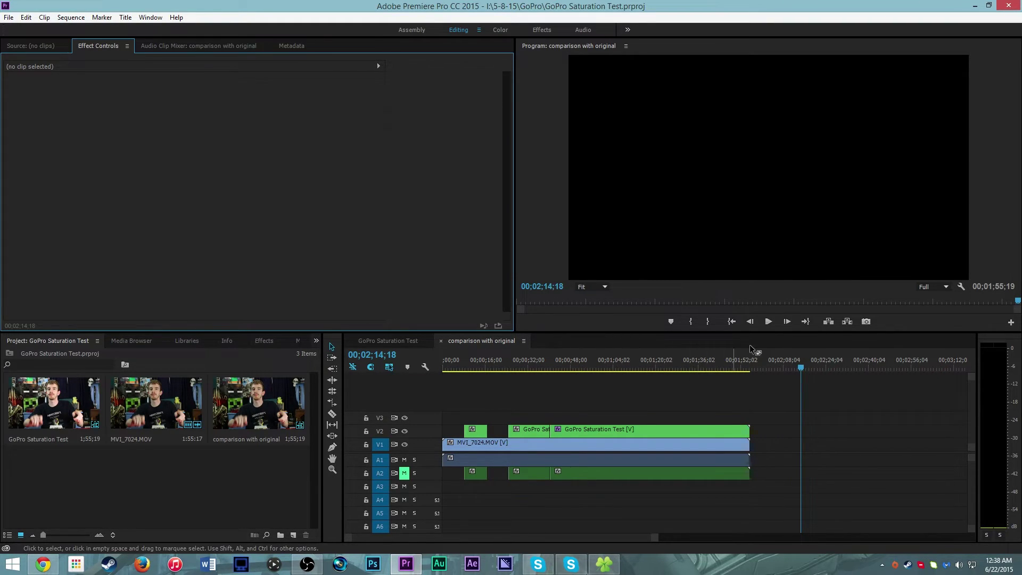
click(498, 33)
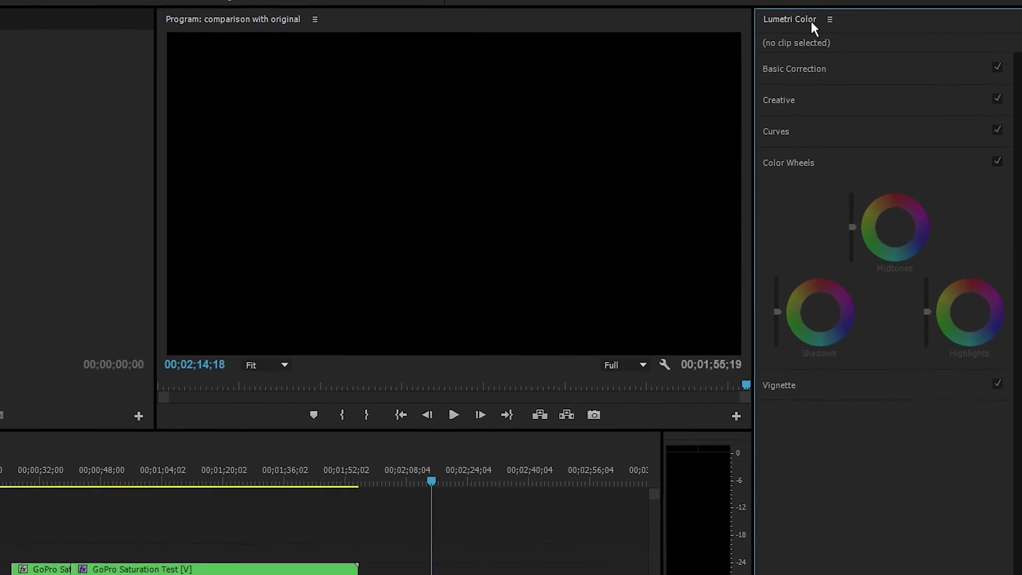
Step: Focus the Lumetri Color panel and close its options menu without choosing anything
click(871, 46)
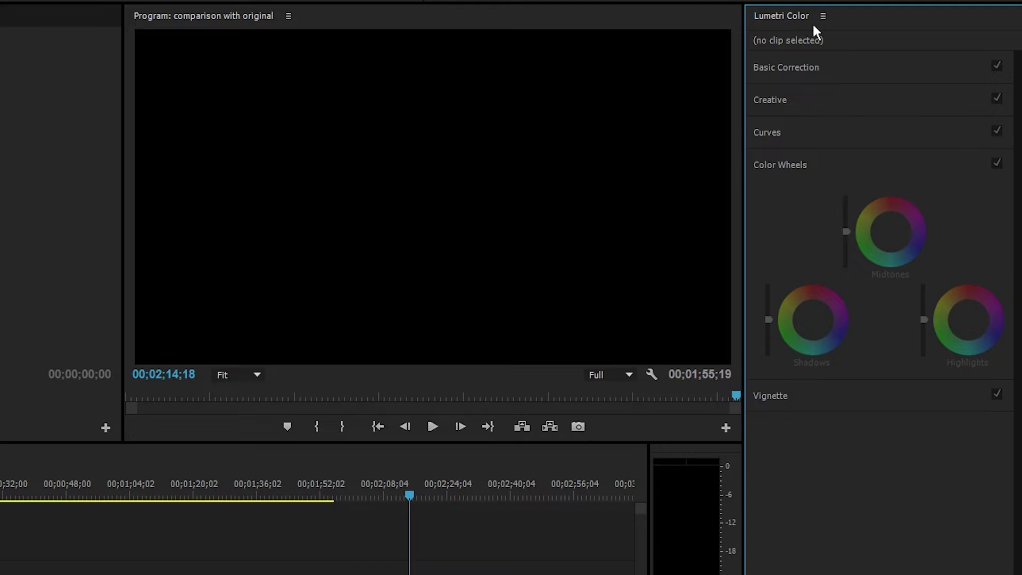
click(818, 21)
click(819, 20)
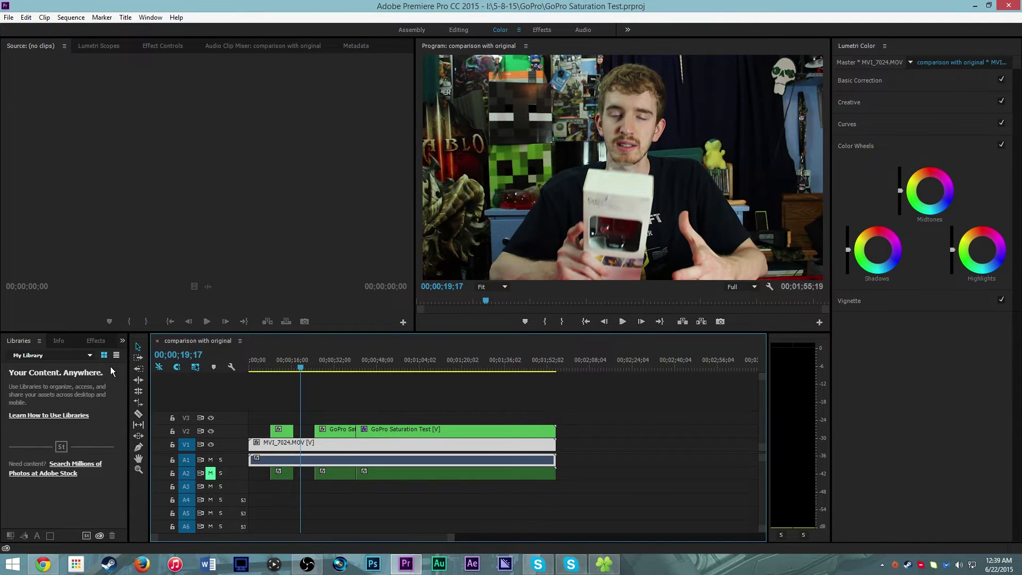
Step: Load the GoPro Saturation Test sequence, collapse Color Wheels, expand Basic Correction and select MVI_7024.MOV
click(458, 29)
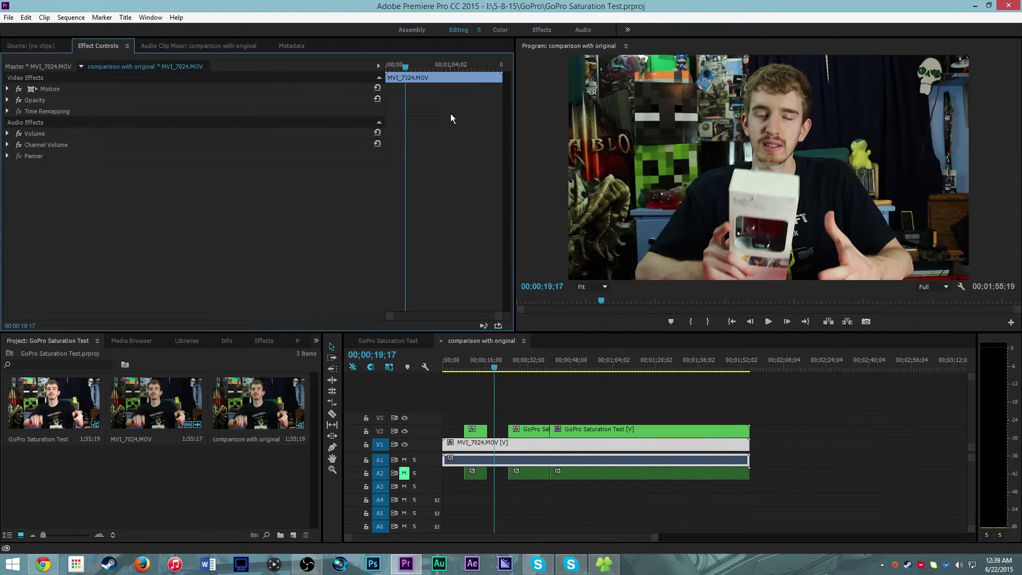
click(410, 340)
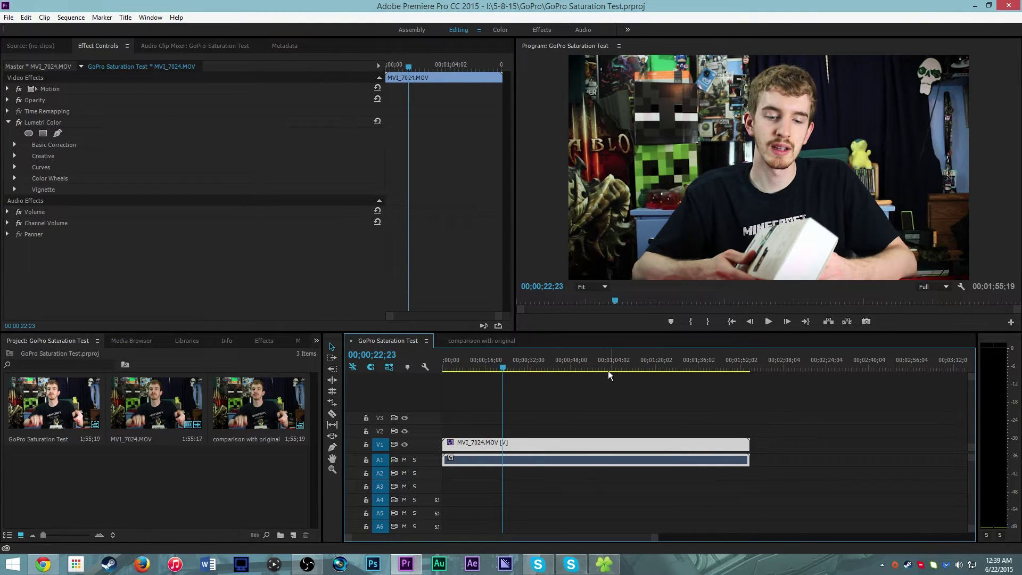
click(500, 30)
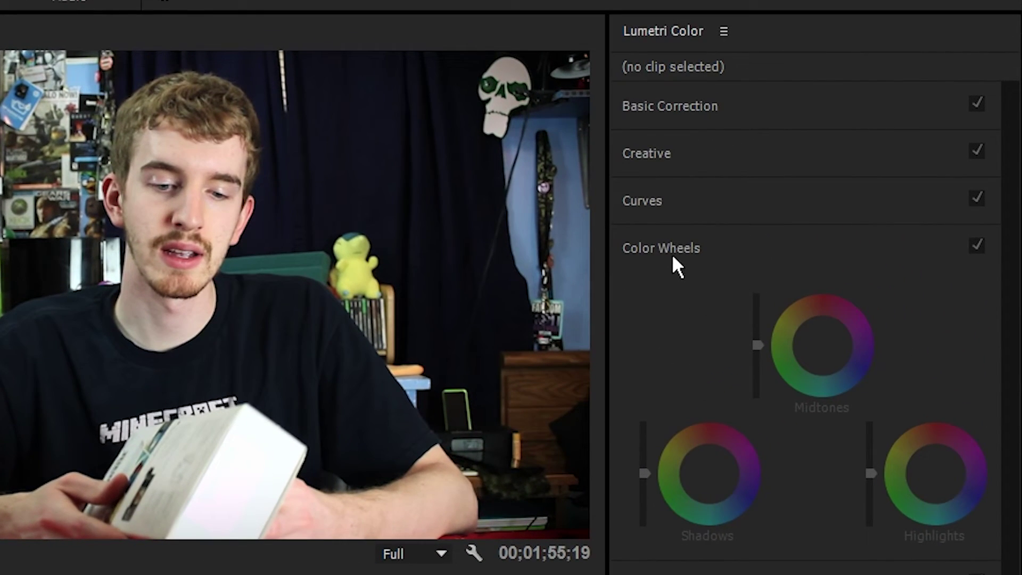
click(861, 149)
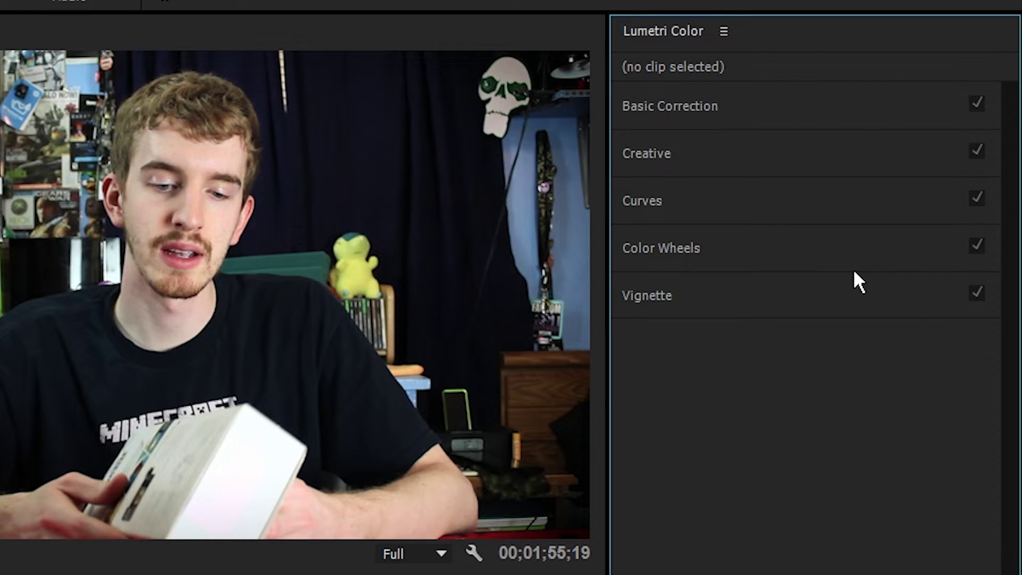
click(660, 119)
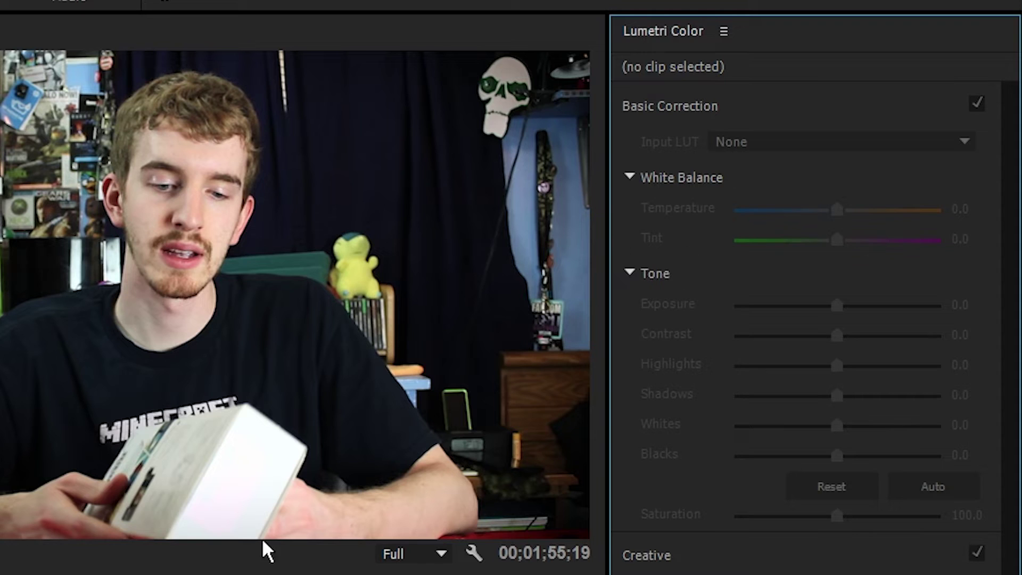
click(404, 572)
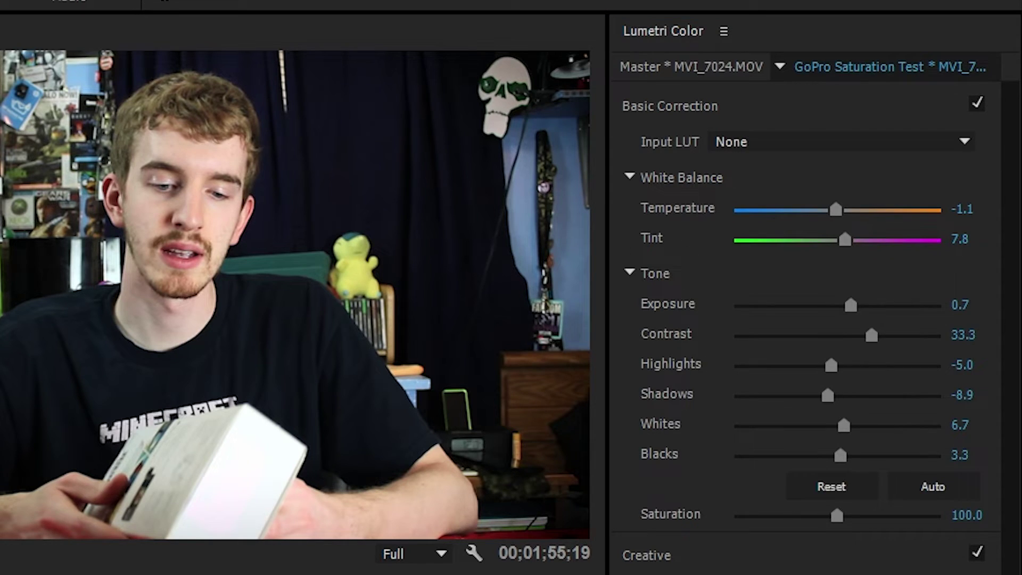
Step: Experiment with Basic Correction: temperature 83.3, tint 64.4, exposure 3.5, contrast 100, shadows 43.3
click(778, 141)
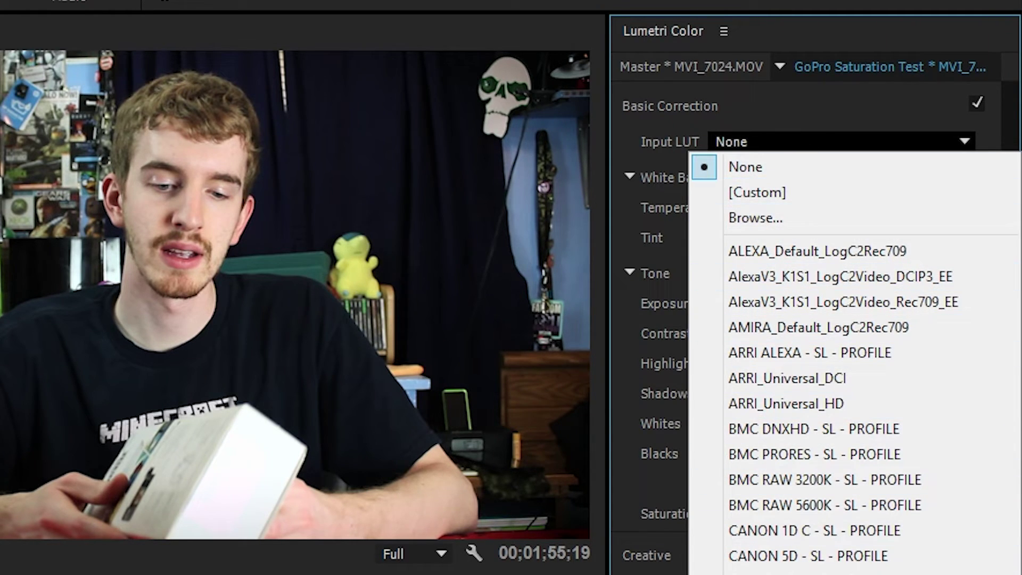
key(Escape)
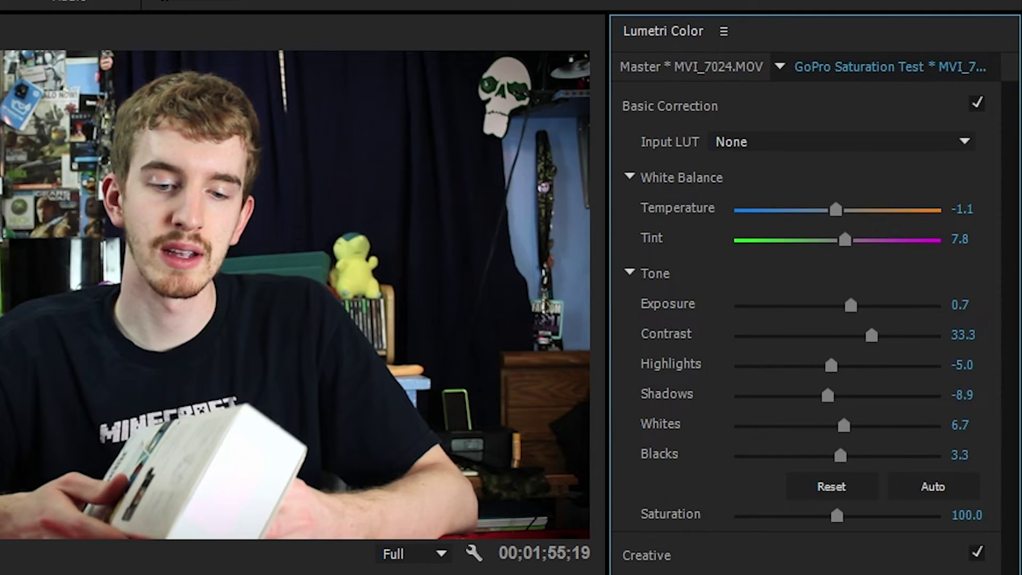
click(817, 210)
drag(816, 210, 922, 221)
drag(845, 240, 737, 240)
click(904, 240)
drag(852, 304, 909, 305)
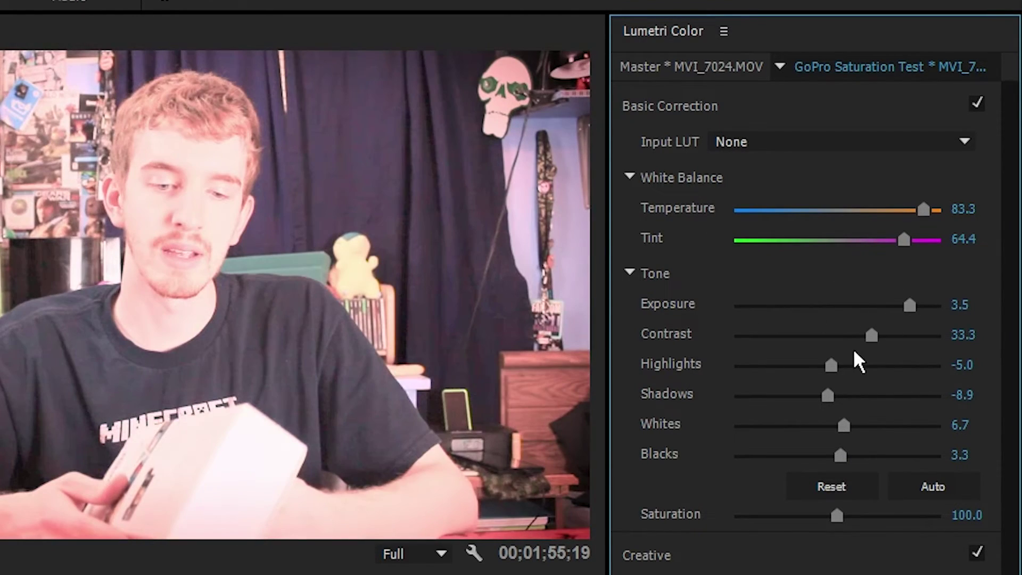
drag(872, 336, 949, 358)
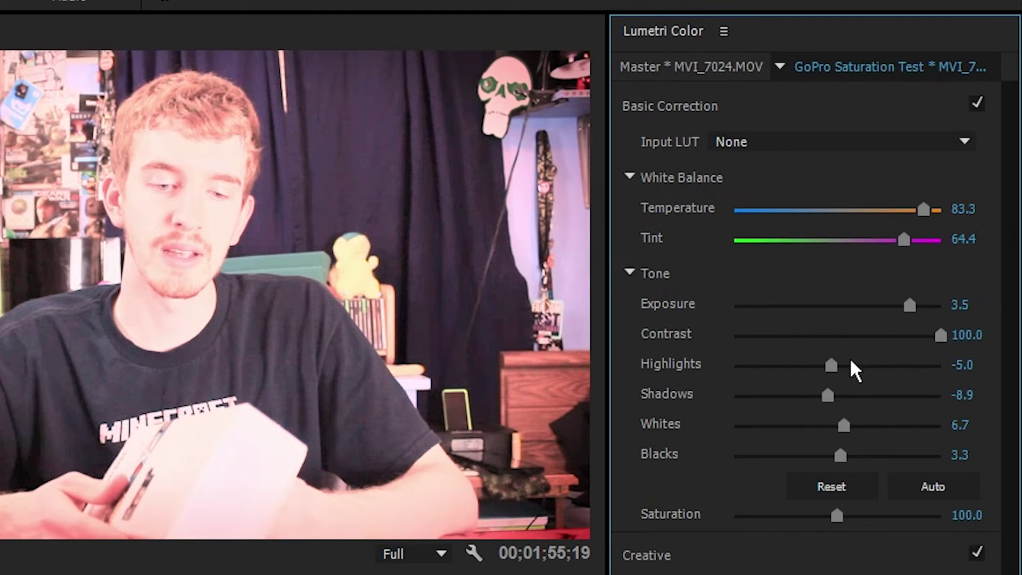
click(882, 395)
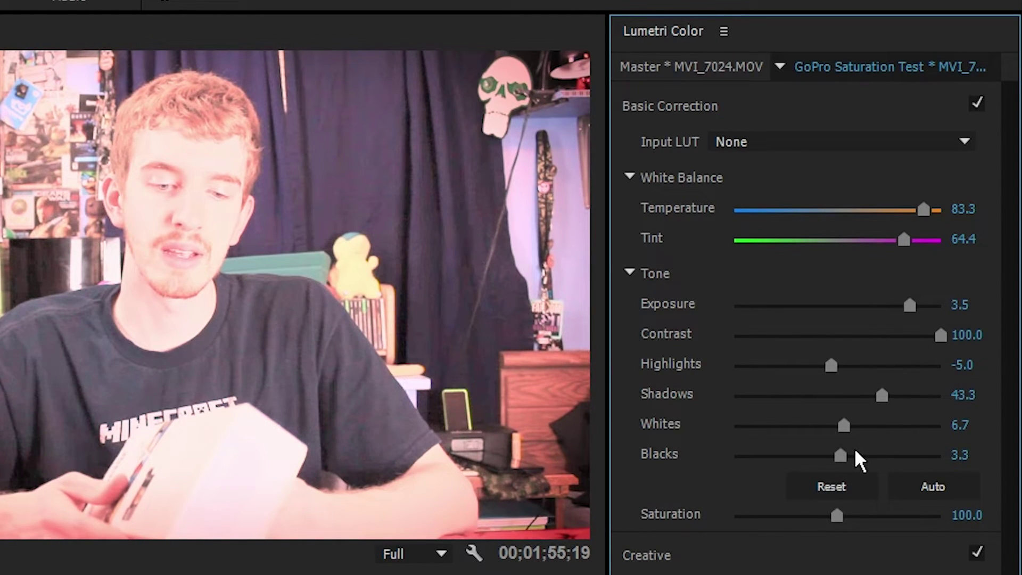
Step: Reset the tone sliders to zero, and set Tint 28.9 and Temperature -16.7
click(830, 485)
click(866, 239)
drag(842, 209, 820, 209)
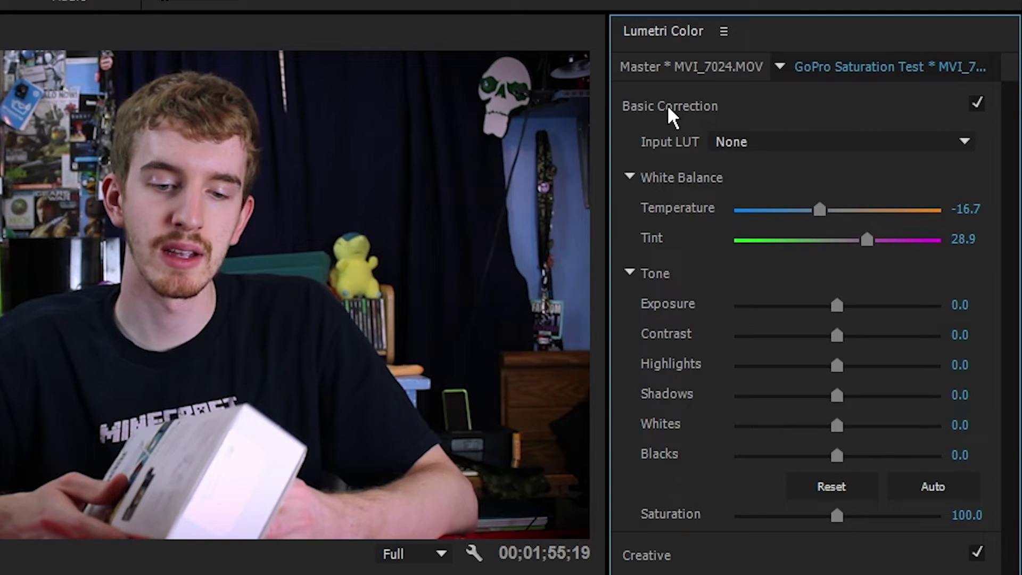
right_click(690, 25)
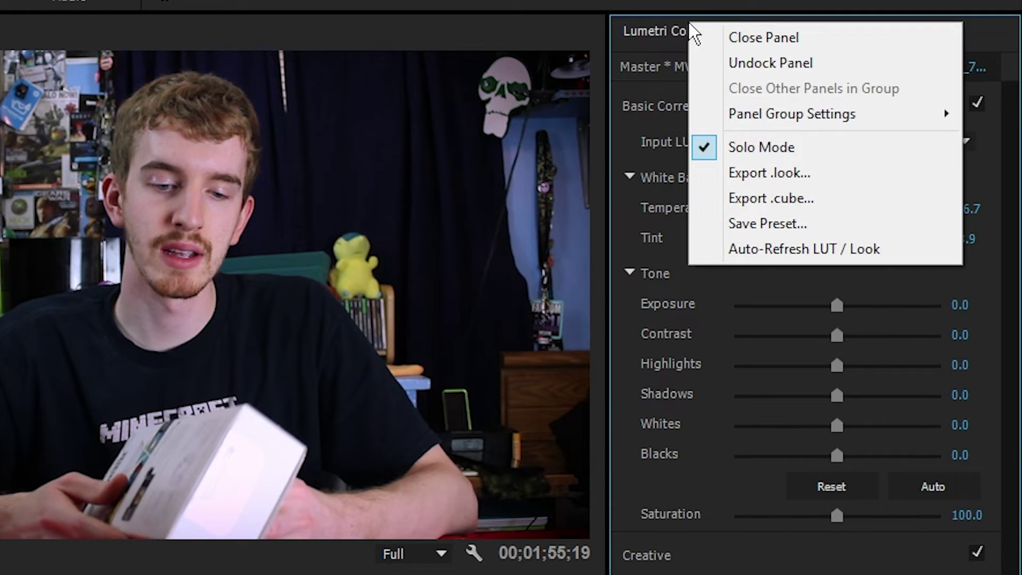
click(728, 506)
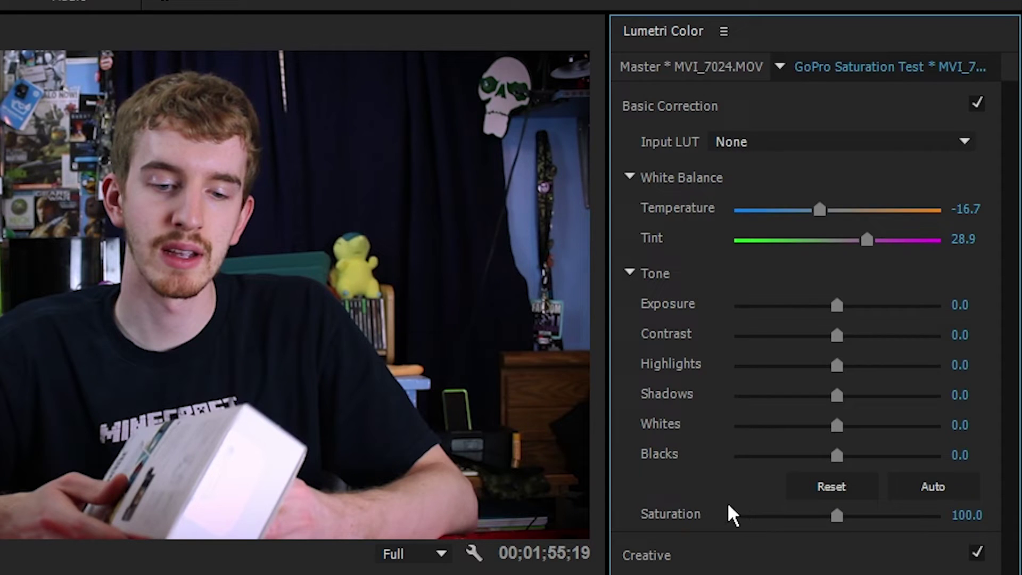
click(673, 552)
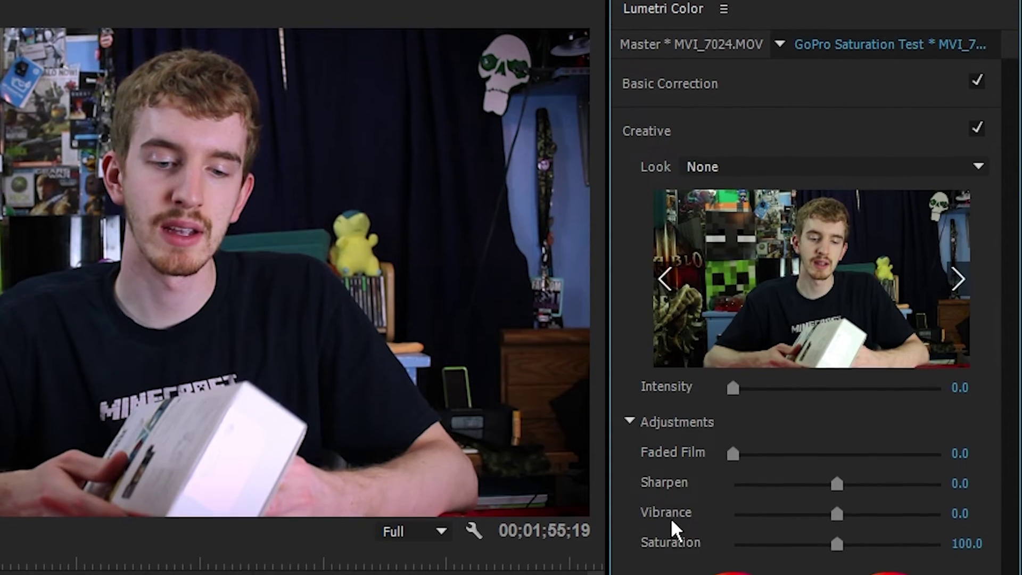
Step: Try the Fuji ETERNA 250D Kodak 2395 look, then apply Noir Nouvelle at Intensity 44.4 with Faded Film 28.3
click(743, 117)
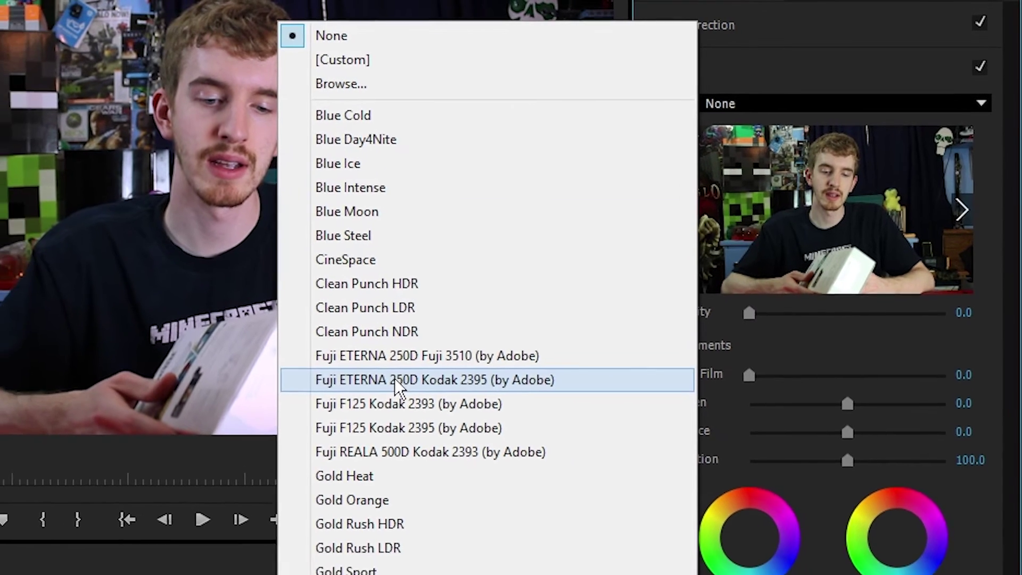
click(363, 402)
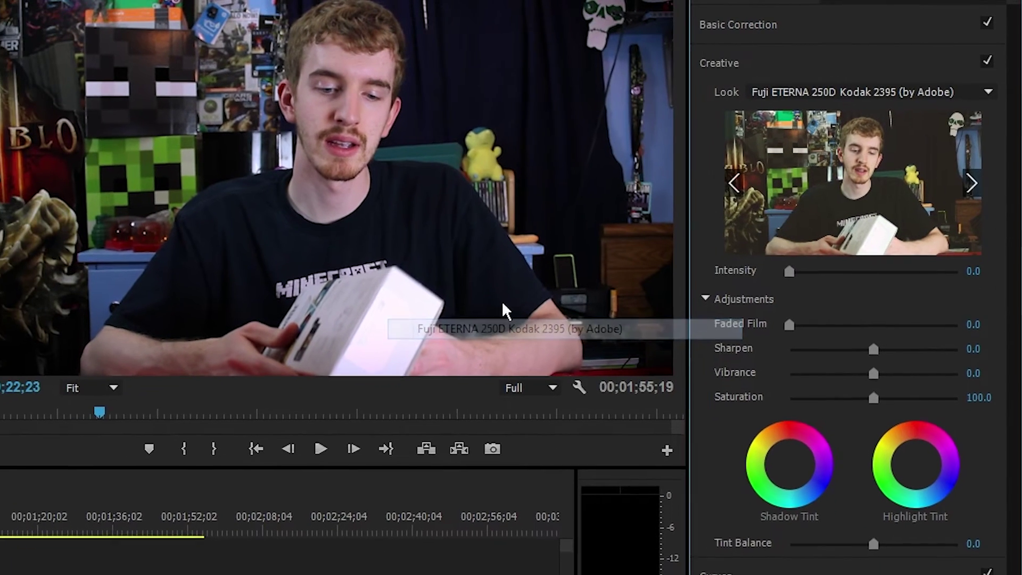
click(797, 92)
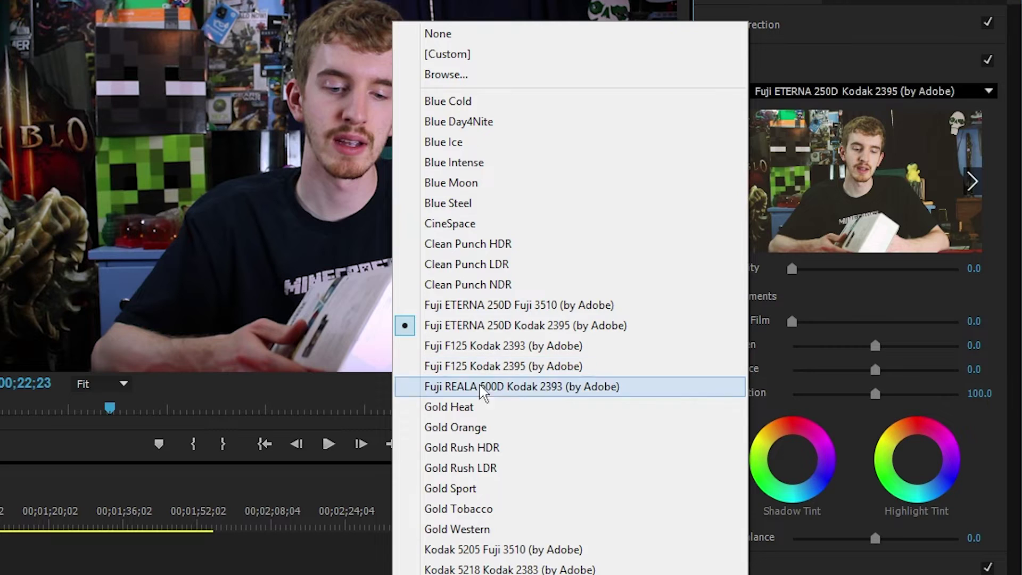
click(666, 574)
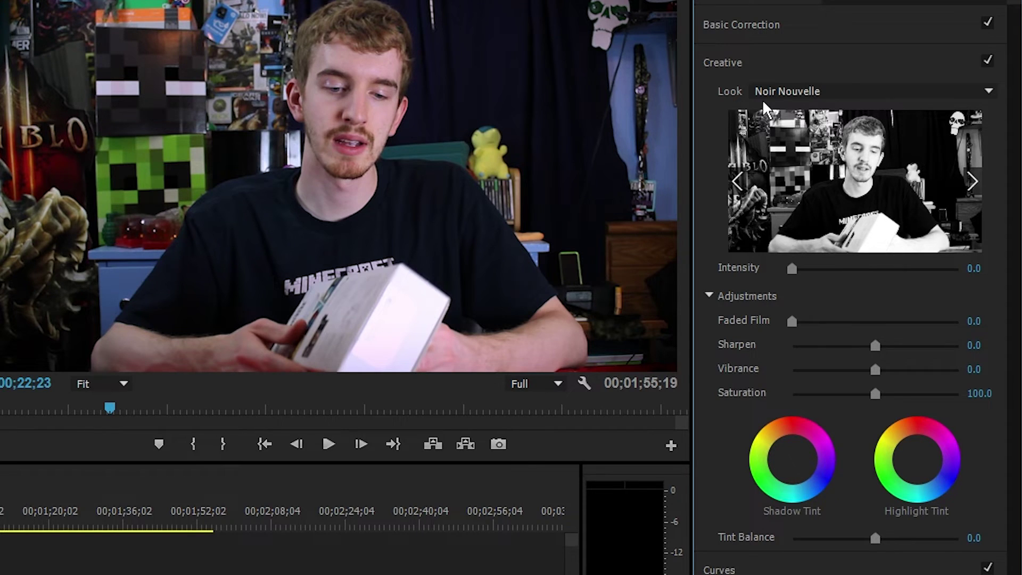
drag(792, 269, 958, 268)
drag(876, 276, 814, 270)
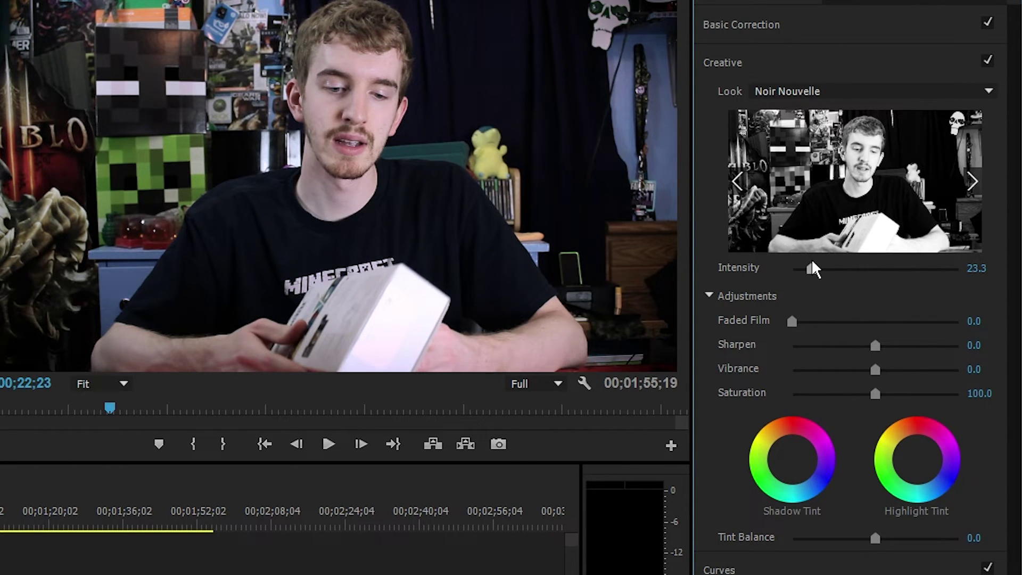
mouse_move(813, 269)
mouse_down()
mouse_move(958, 267)
mouse_move(832, 269)
mouse_up()
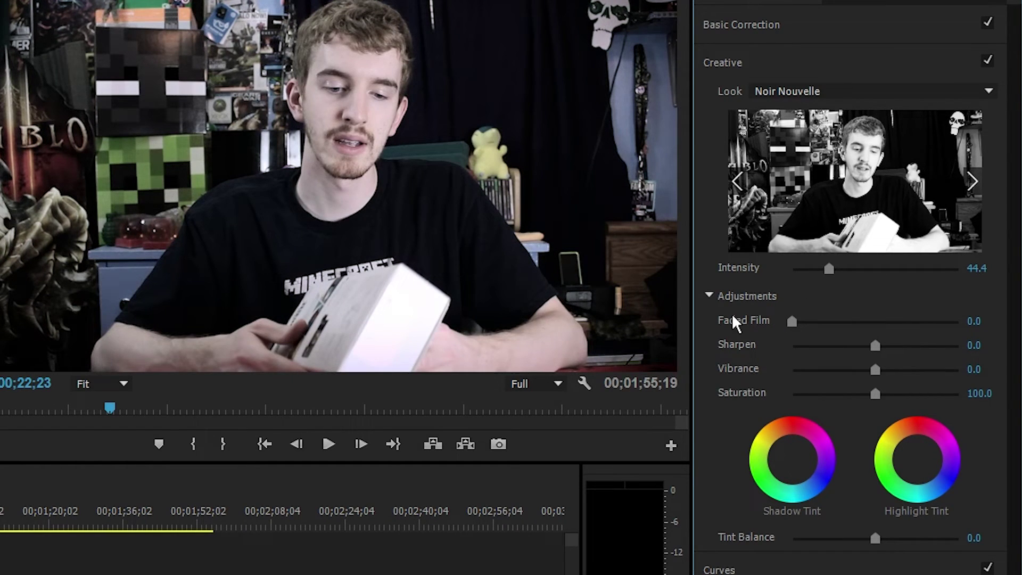
drag(792, 322, 839, 322)
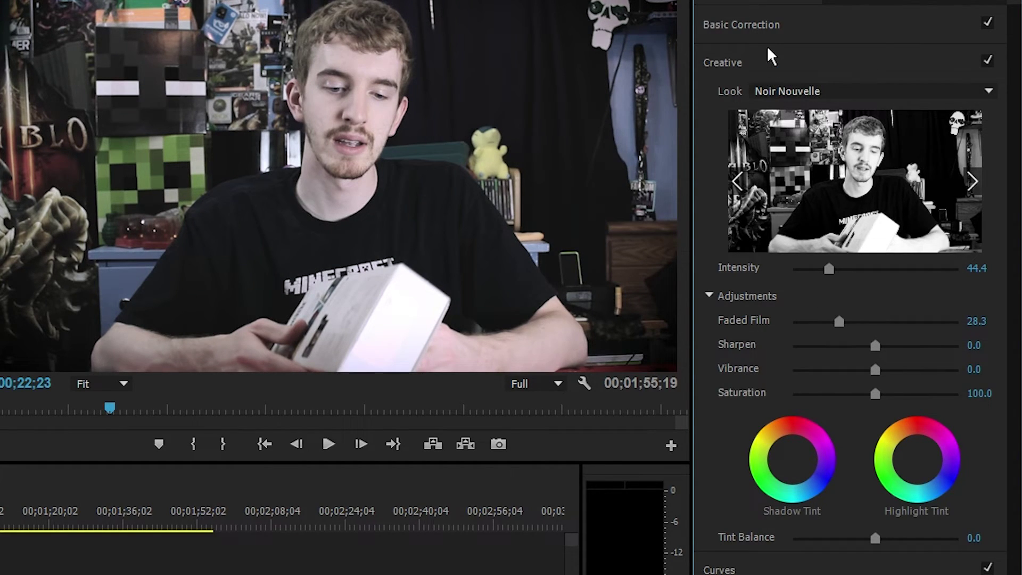
click(735, 64)
Step: Check Curves and Color Wheels, then expand Vignette and push its Amount to 3.0
click(727, 104)
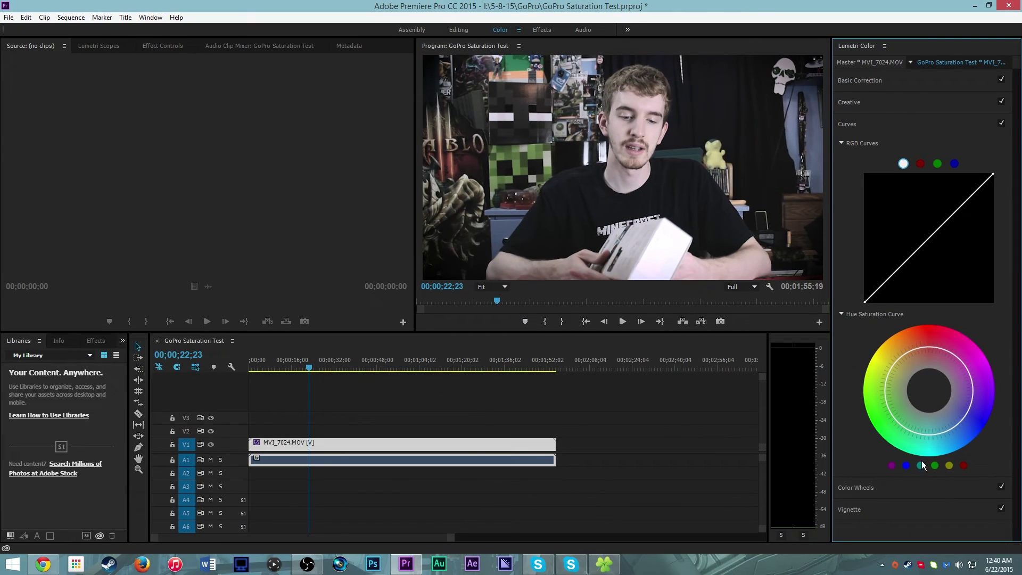
click(865, 121)
click(873, 141)
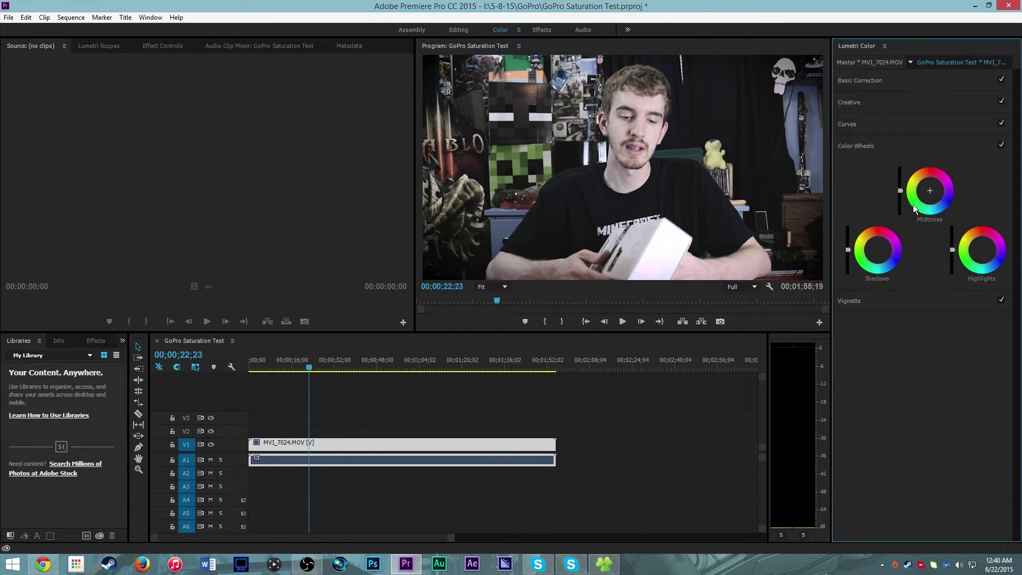
click(872, 146)
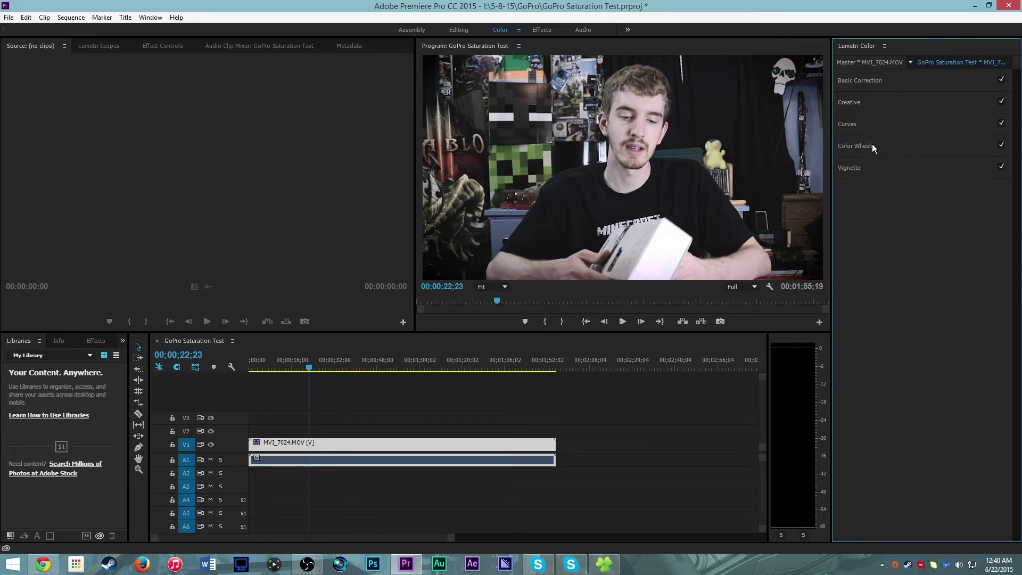
click(875, 175)
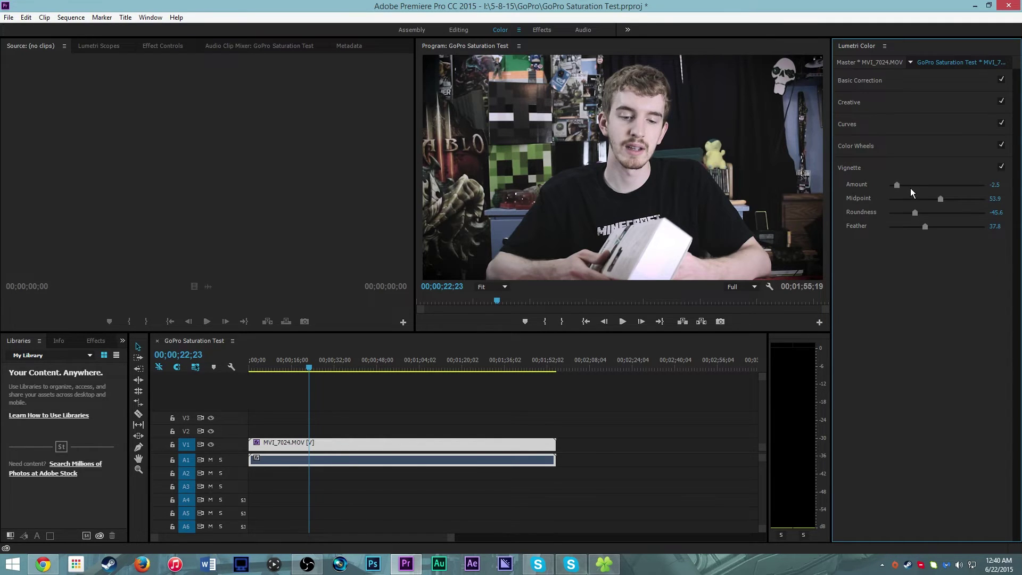
mouse_move(900, 186)
mouse_down()
mouse_move(966, 186)
mouse_move(918, 193)
mouse_up()
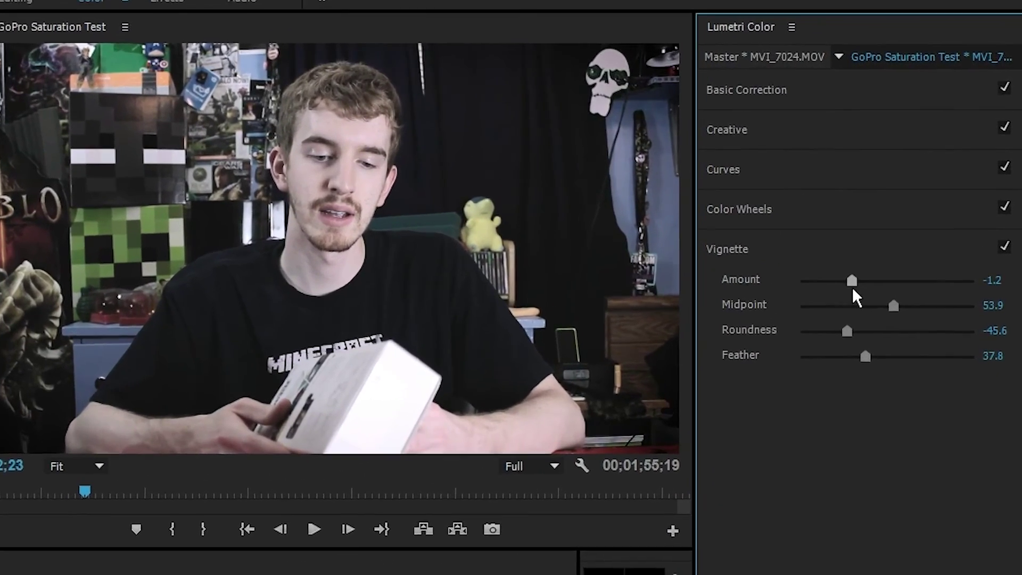
drag(852, 288, 936, 318)
drag(931, 354, 980, 351)
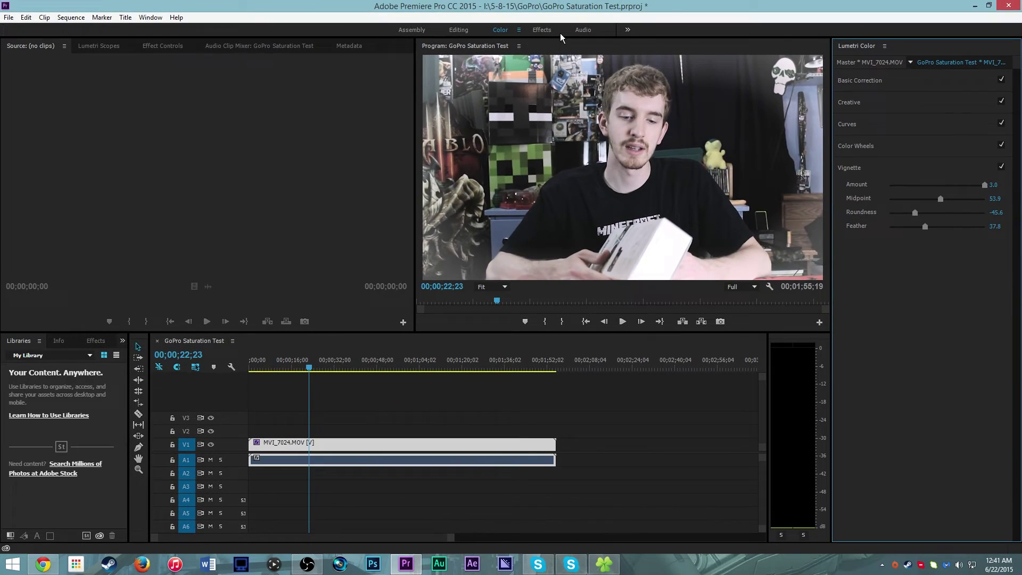
Step: Try the Effects and Audio workspaces, settle on Metalogging, and select the GoPro Saturation Test sequence
click(548, 30)
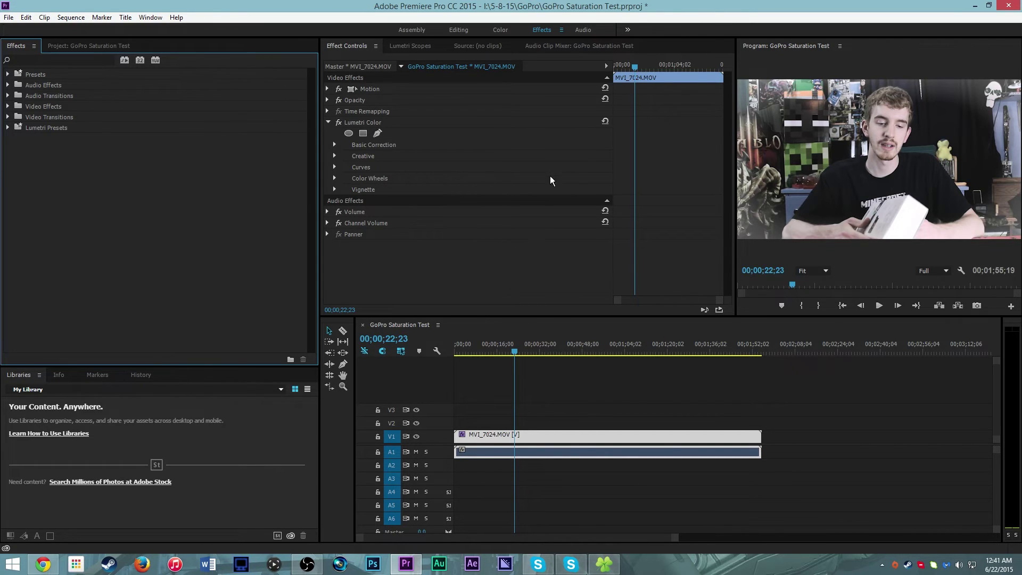
click(580, 29)
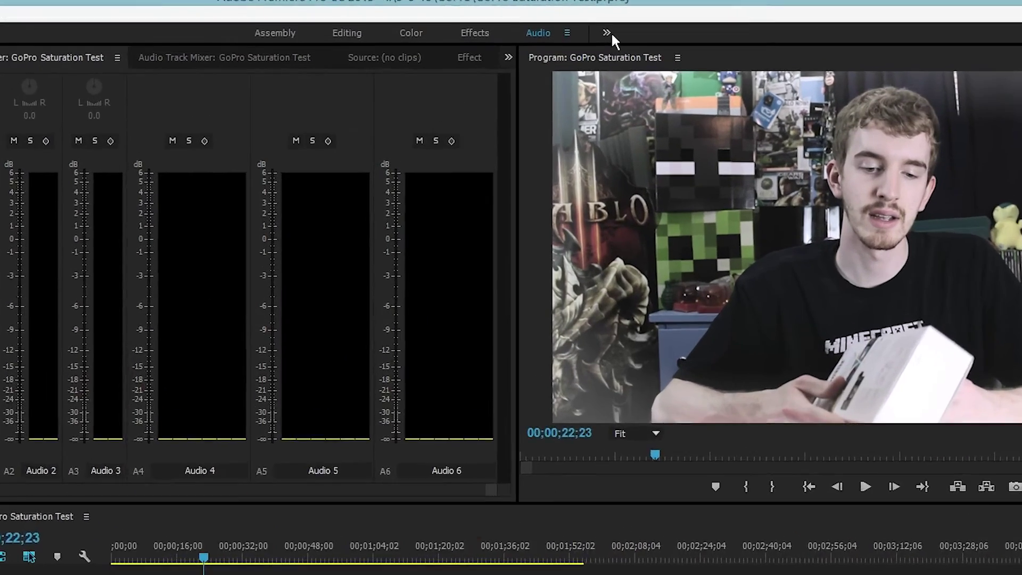
click(628, 30)
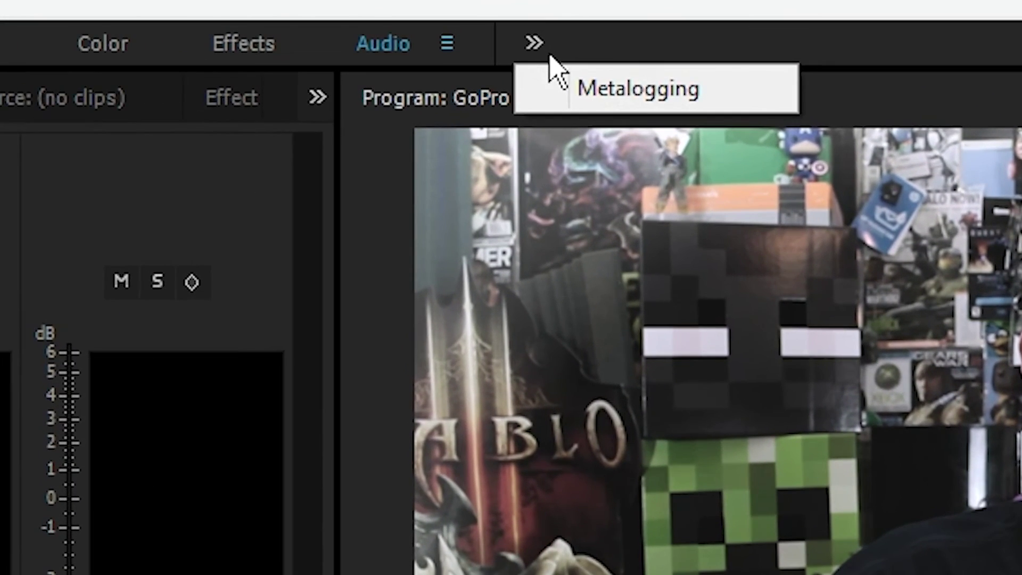
click(612, 96)
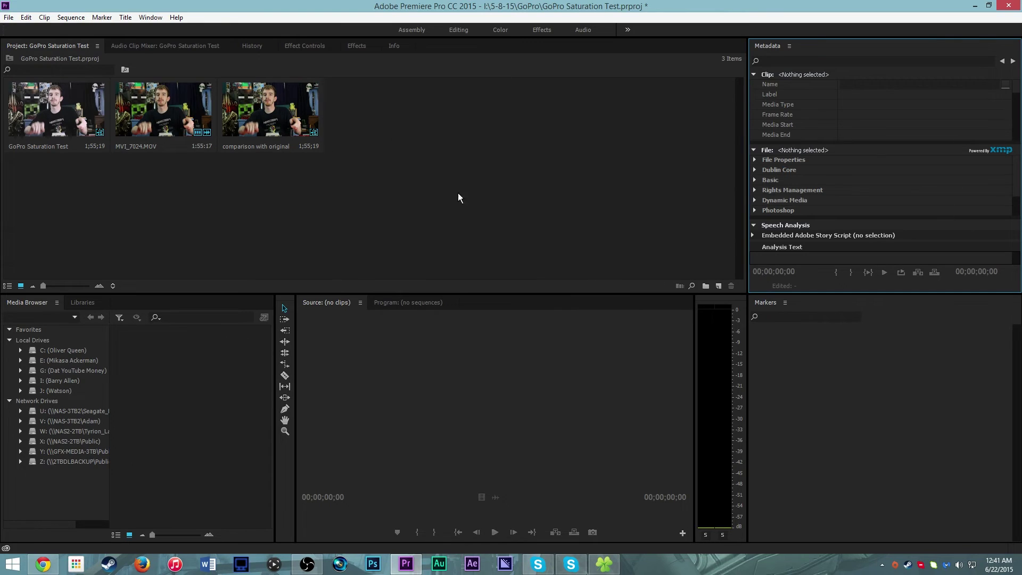
click(562, 80)
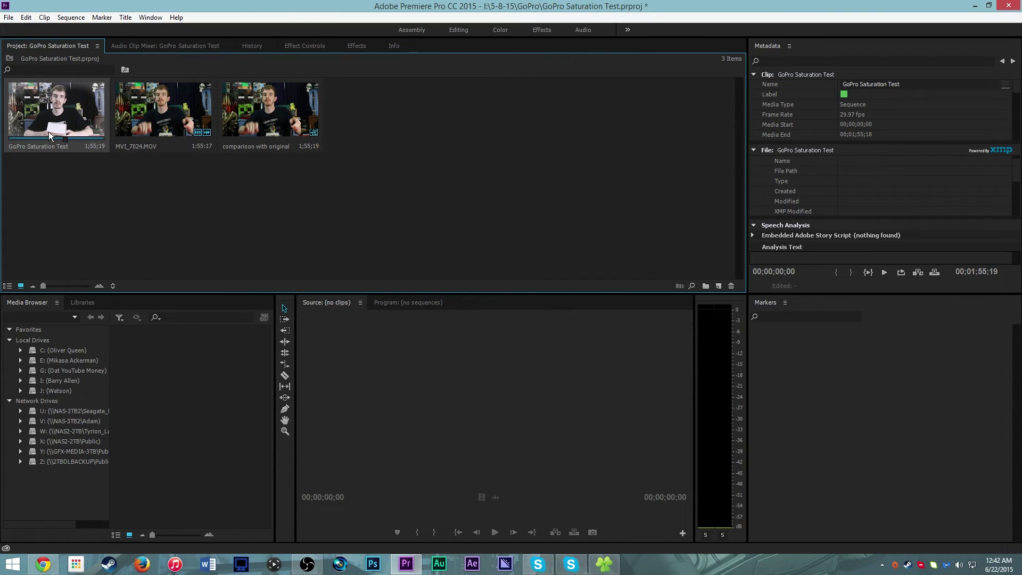
click(9, 17)
mouse_move(120, 319)
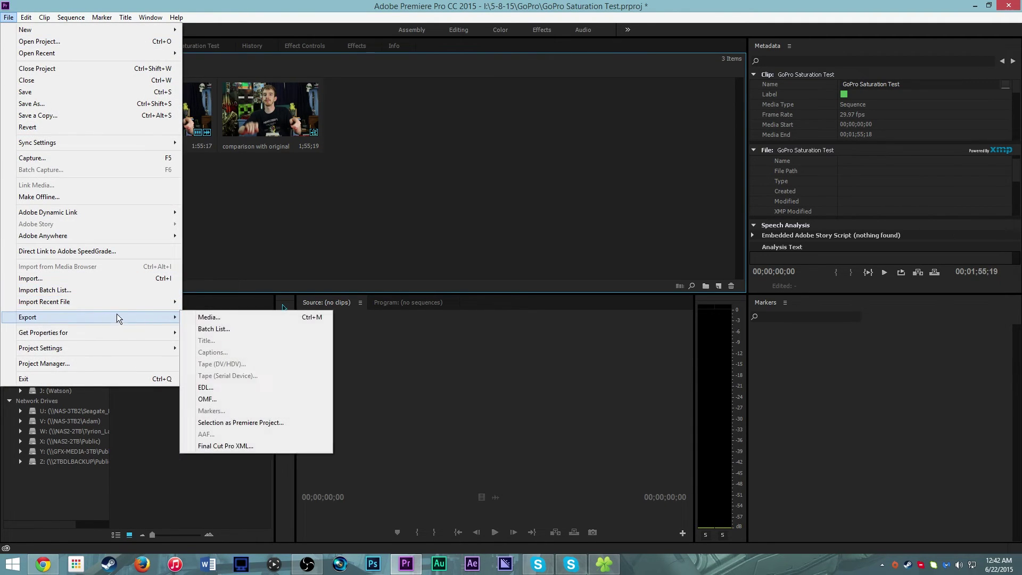
click(212, 319)
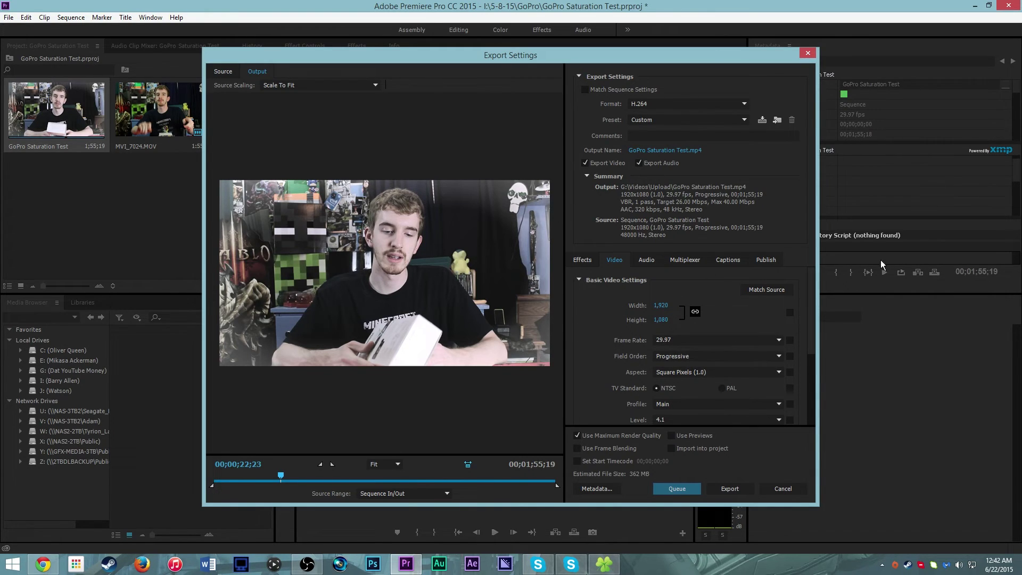
click(769, 493)
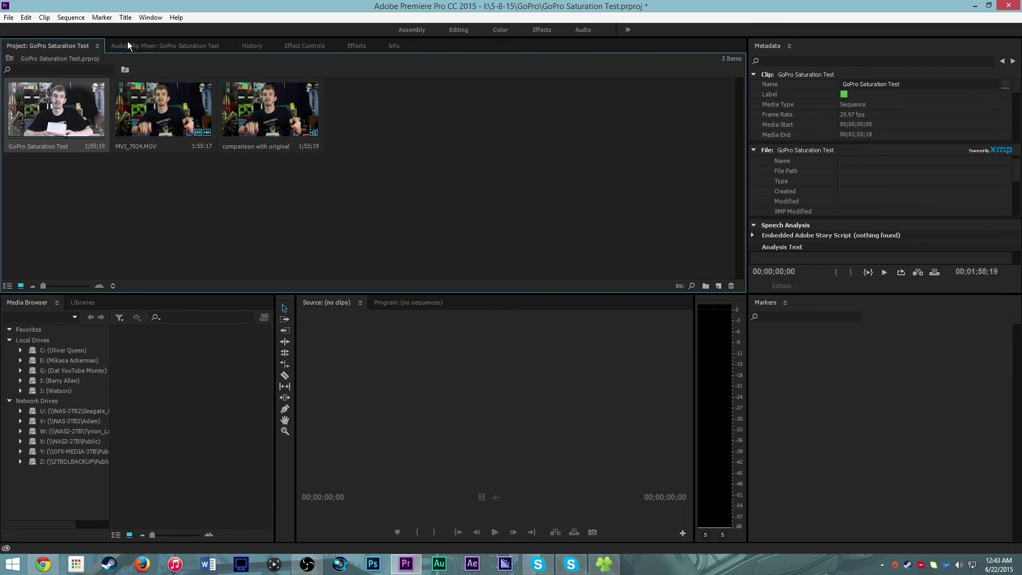
click(500, 30)
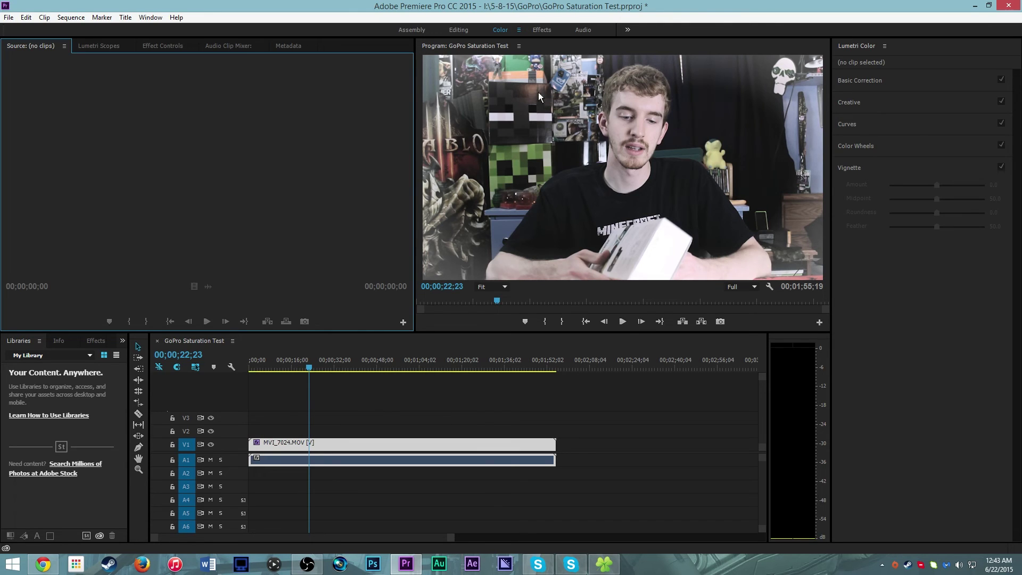
Step: Return to the Editing workspace, with Effect Controls showing Lumetri Color on MVI_7024.MOV
click(459, 30)
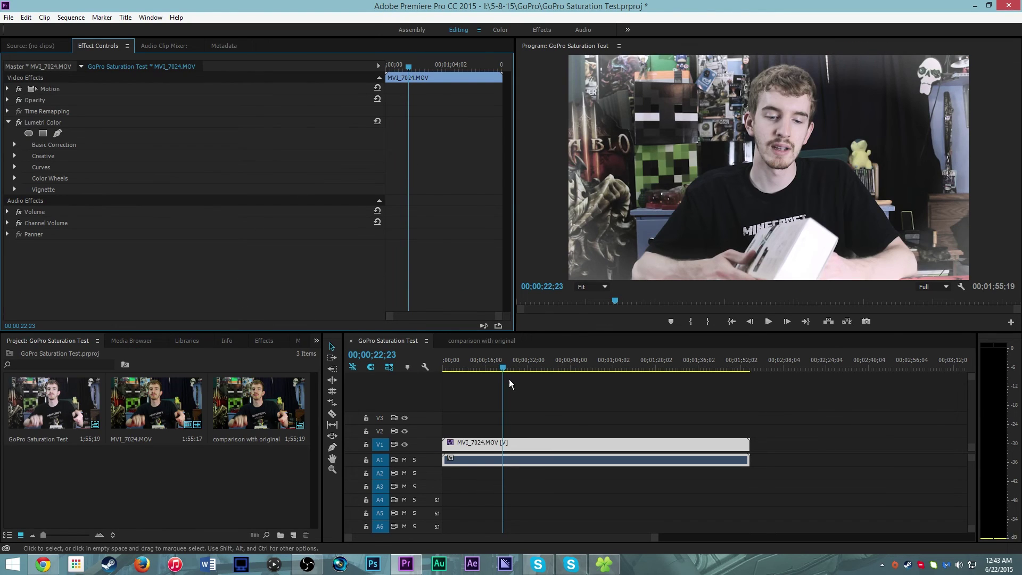